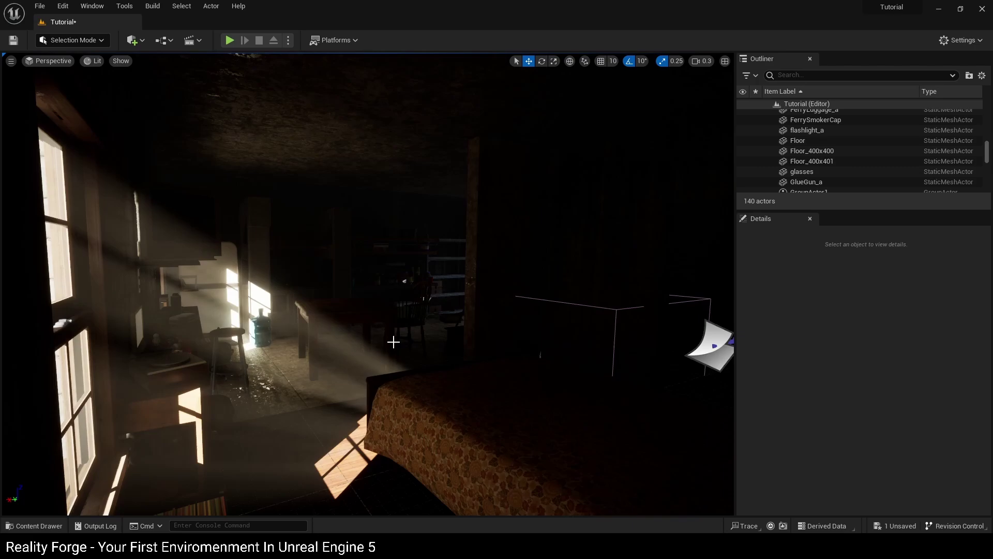
Step: Find the directional light in the scene by searching for "direc" and hide it
right_click_drag(417, 340, 351, 327)
key("d")
right_click_drag(499, 338, 513, 289)
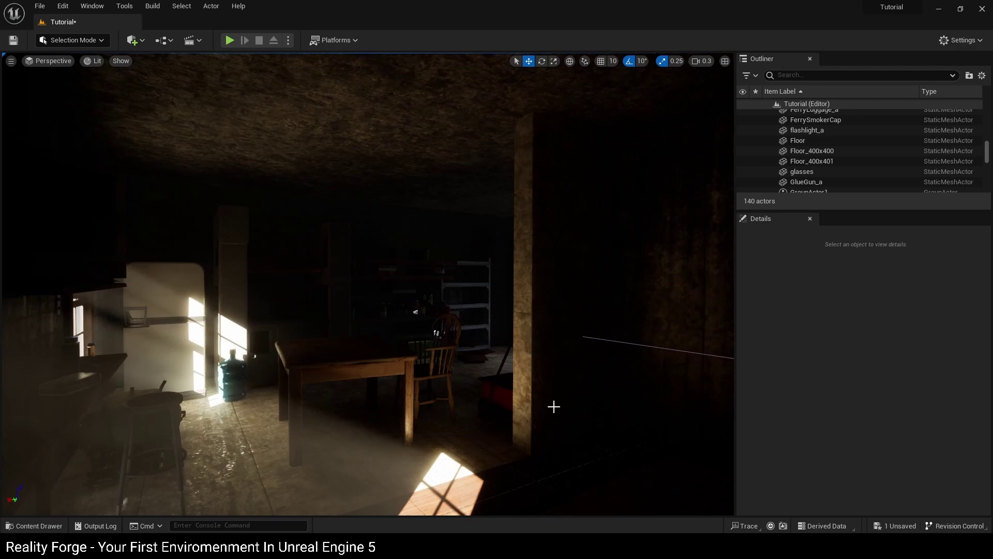
left_click(793, 76)
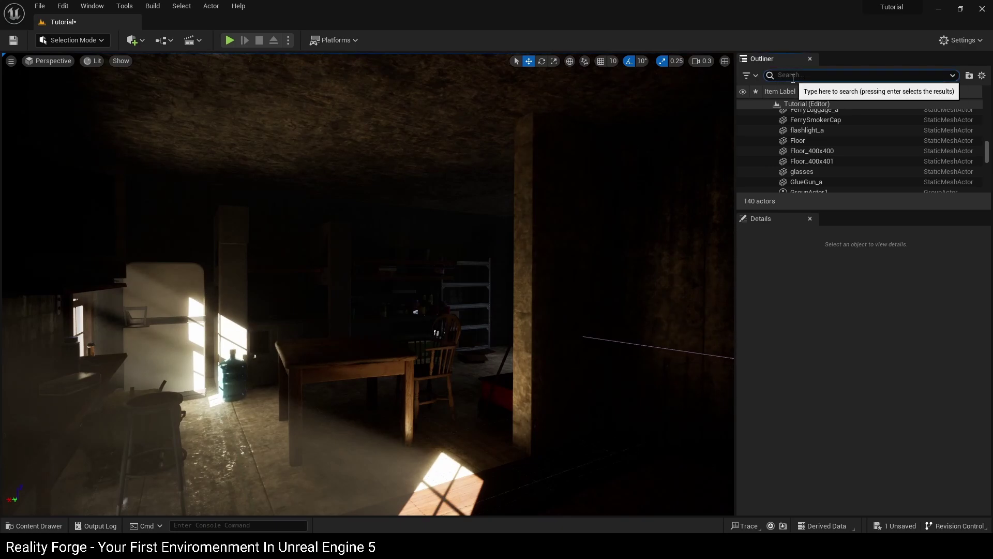
type("direc")
left_click(743, 114)
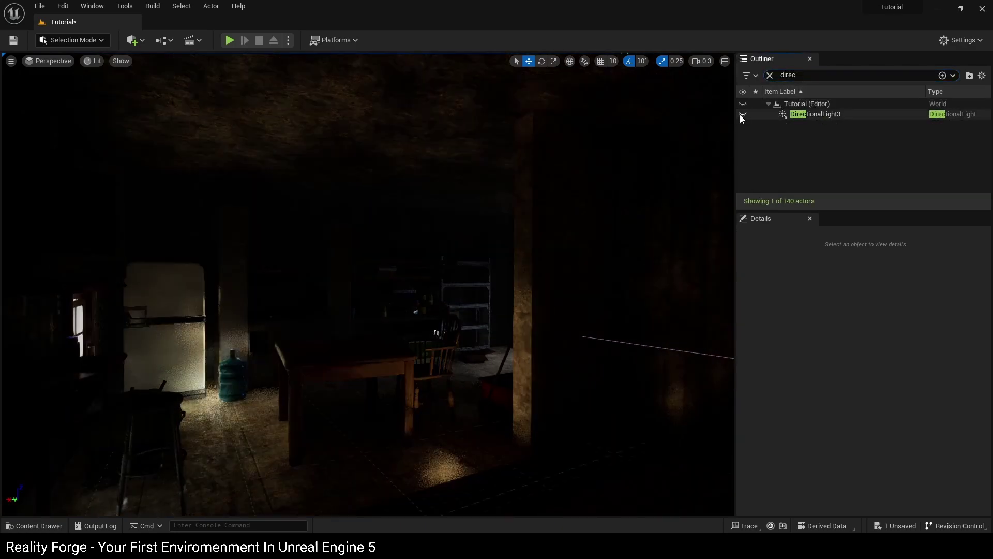
Step: Change the viewport's view mode to Unlit
left_click(94, 62)
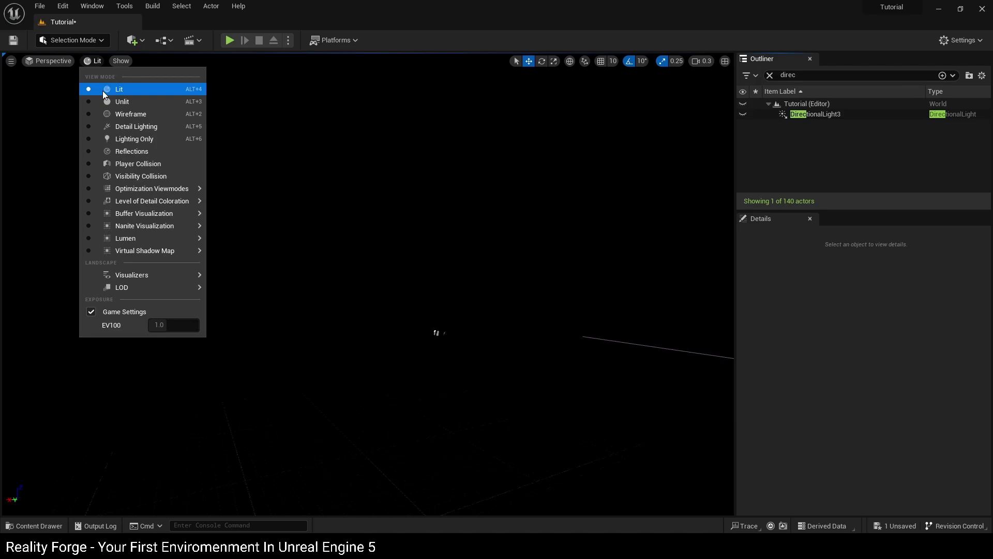
left_click(109, 99)
key("w")
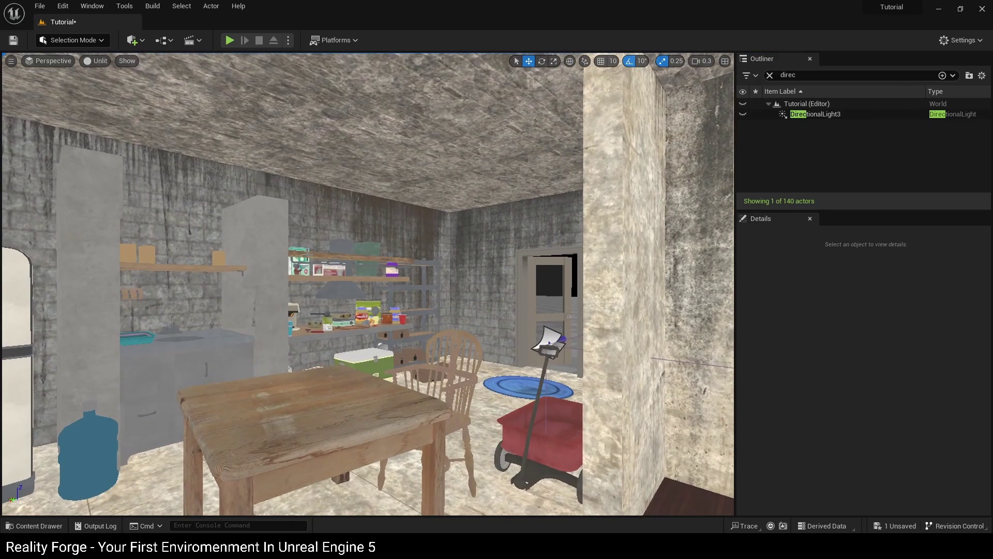
Step: Filter the project content to static meshes, search for "light", and place the BunkerLight mesh on the back wall
left_click(381, 265)
key("ctrl+space")
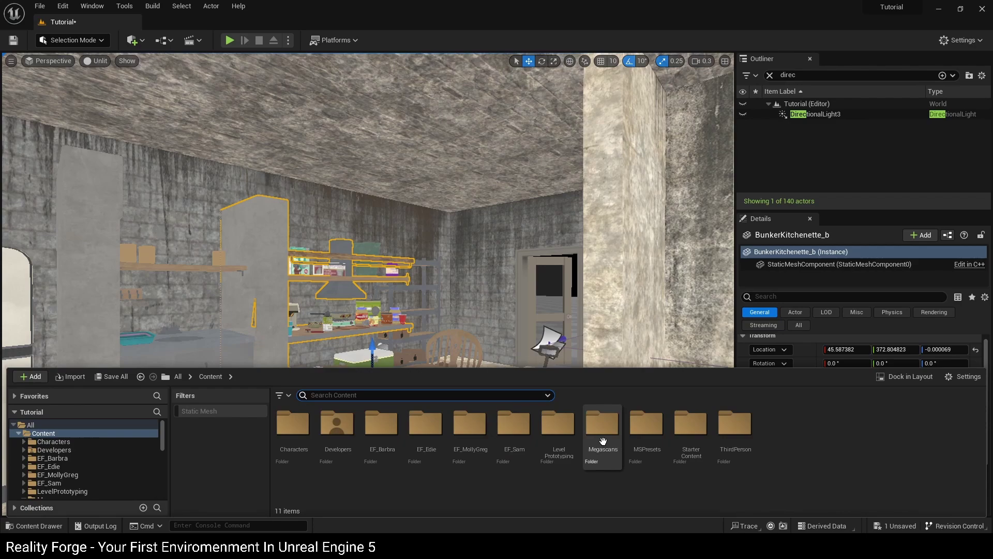
left_click(233, 410)
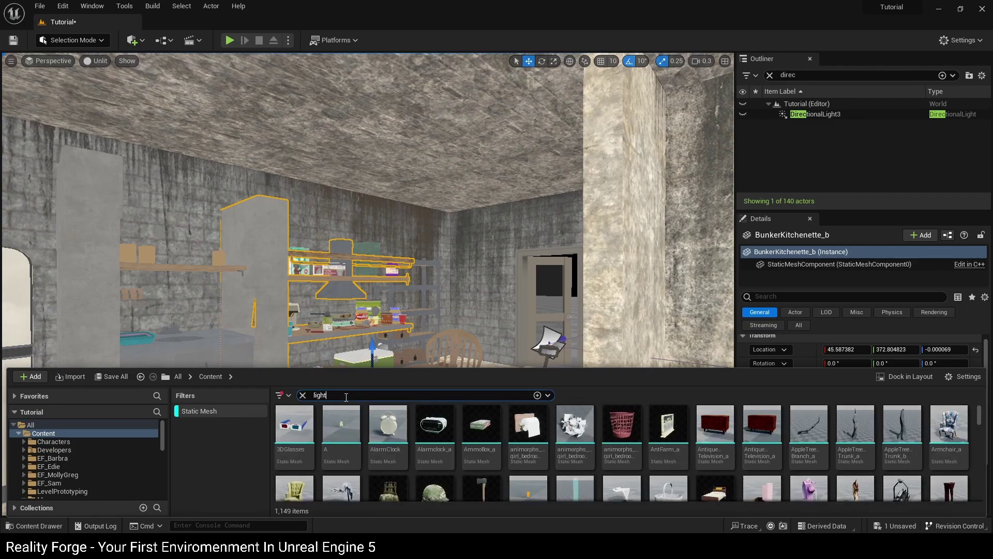
left_click(605, 486)
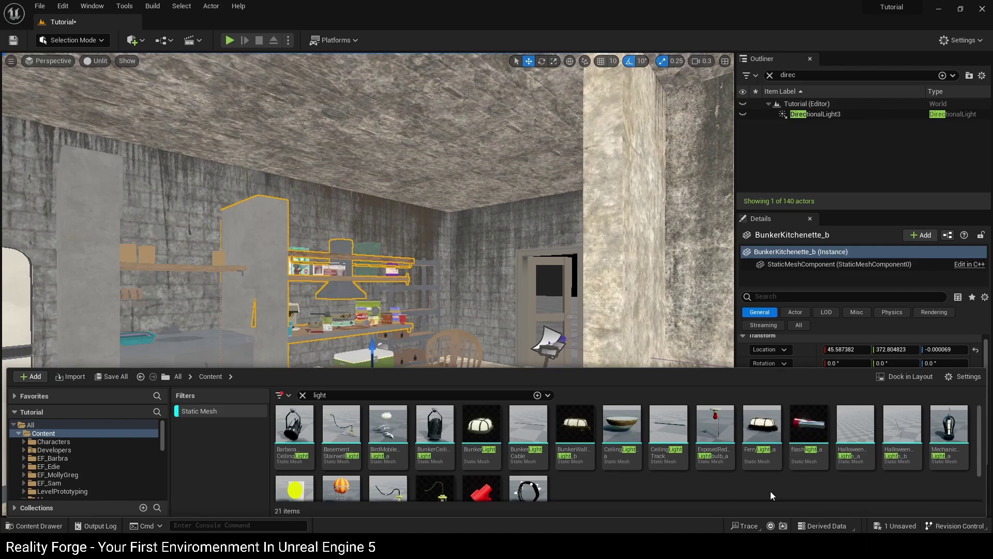
left_click_drag(551, 457, 483, 297)
key("f")
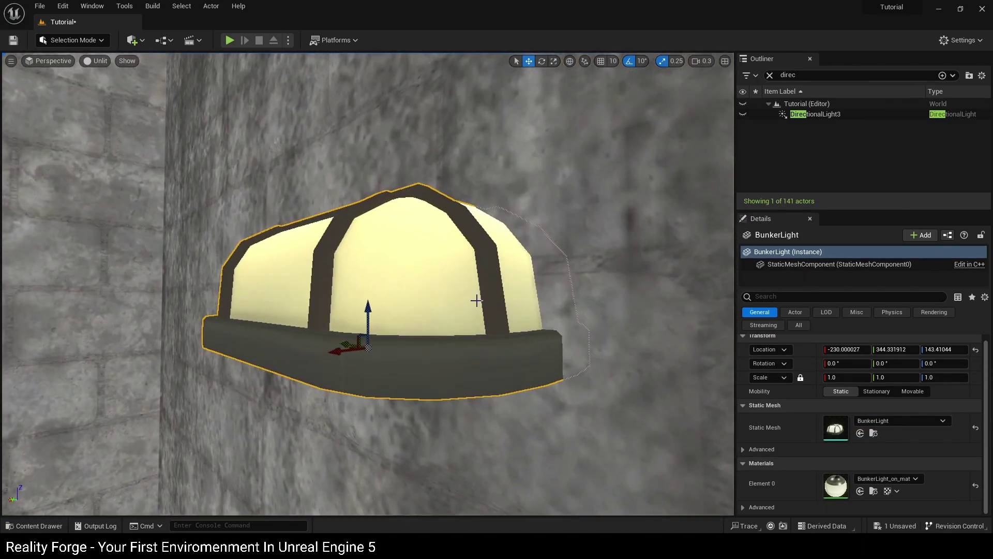
Step: Move the BunkerLight along X to about -187 and mirror it vertically so its bulb side faces down
right_click_drag(474, 299, 432, 303)
left_click_drag(394, 294, 269, 297)
right_click_drag(269, 297, 274, 285)
key("e")
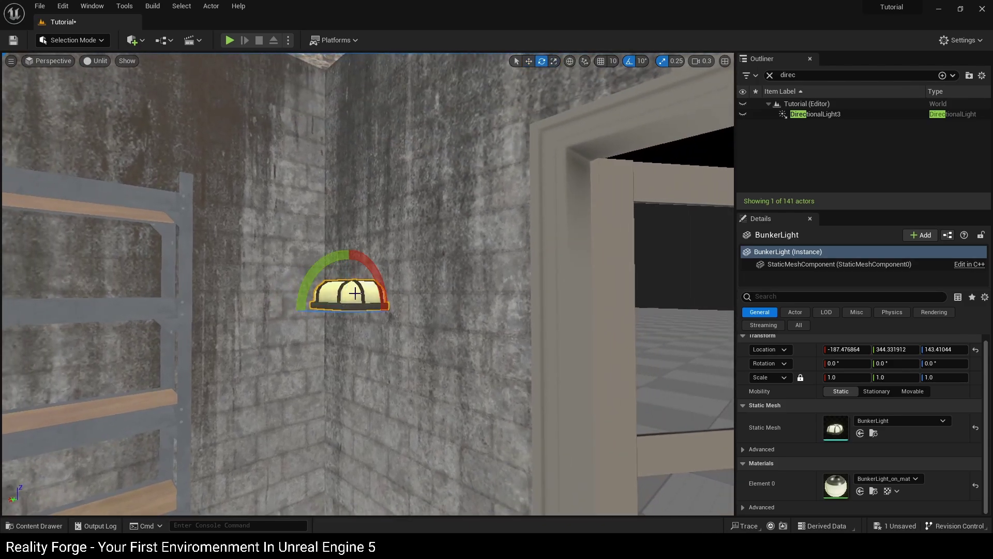
key("w")
right_click(358, 288)
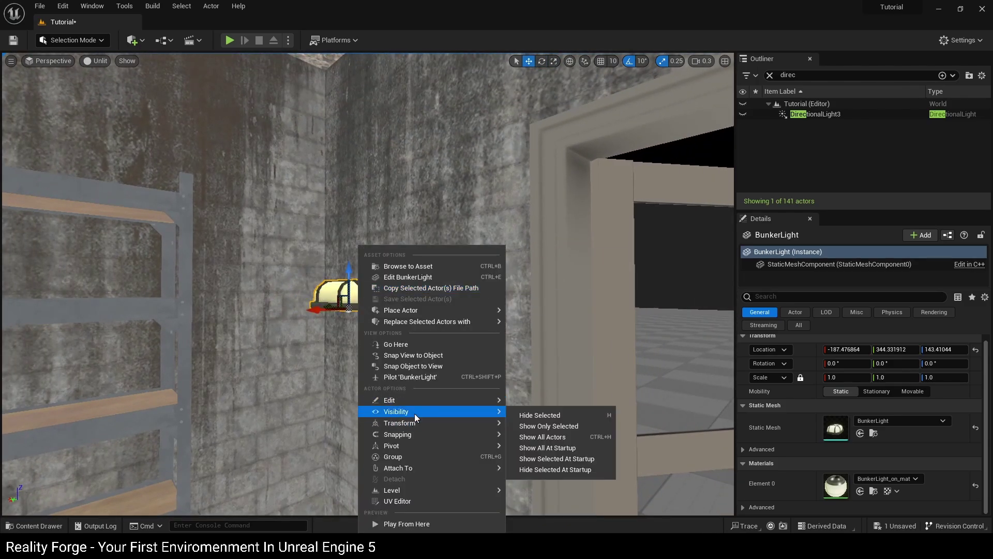
mouse_move(465, 423)
left_click(548, 462)
Step: Move the flipped BunkerLight across the room towards the kitchen, just below the ceiling, to about X 262, Y 204, Z 247
right_click_drag(548, 462, 548, 430)
left_click_drag(416, 332, 411, 161)
right_click_drag(411, 161, 370, 114)
left_click_drag(446, 253, 62, 230)
right_click_drag(62, 229, 16, 226)
left_click_drag(578, 203, 318, 210)
right_click_drag(318, 210, 273, 198)
left_click_drag(380, 219, 522, 386)
right_click_drag(522, 385, 629, 429)
right_click_drag(631, 357, 634, 355)
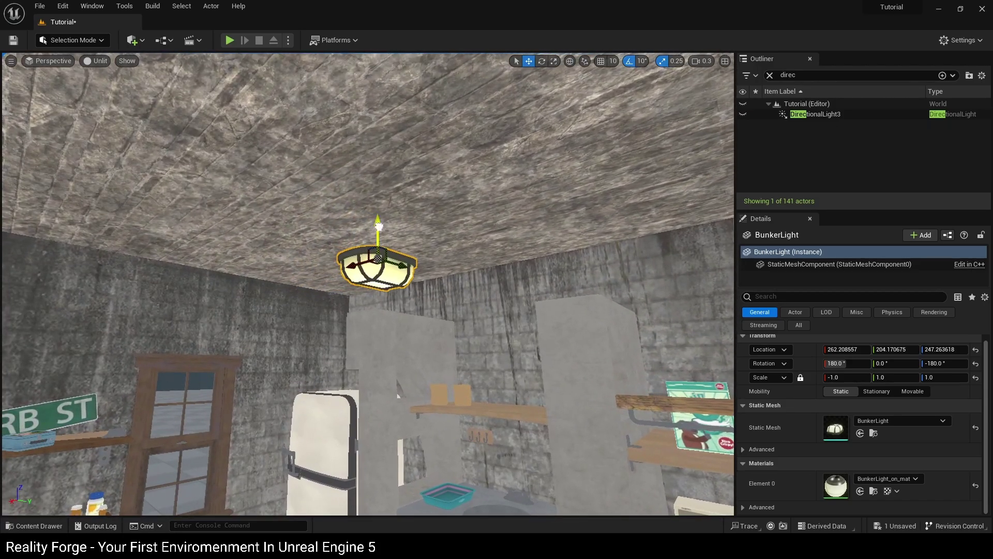
Step: Raise the BunkerLight against the ceiling and position it above the table at about X 317, Y 161, Z 301
left_click_drag(377, 227, 379, 158)
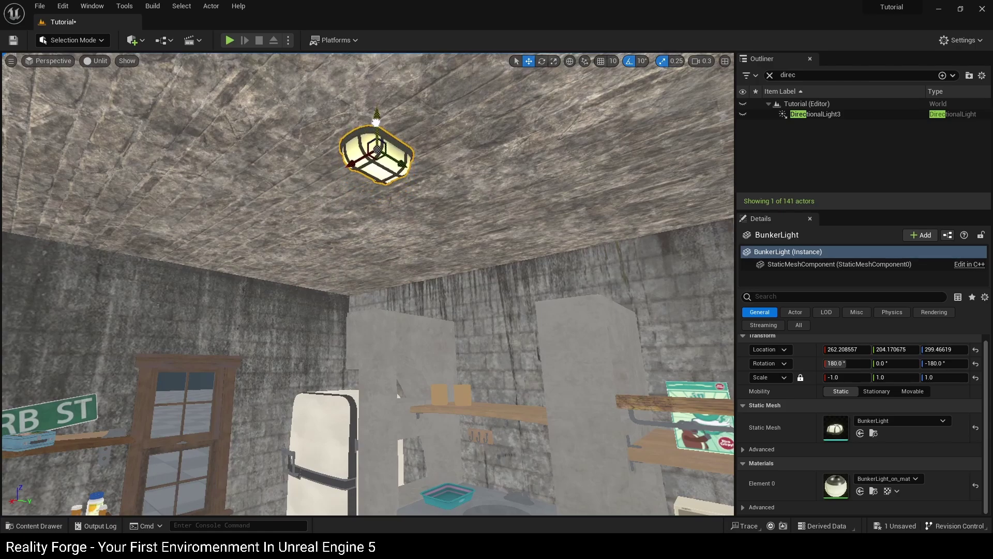
right_click_drag(371, 126, 351, 136)
left_click_drag(436, 146, 344, 179)
right_click_drag(344, 178, 280, 185)
left_click_drag(458, 175, 403, 177)
Step: Return the viewport to Lit mode and check how the ceiling fixture glows in the dark room
left_click(90, 61)
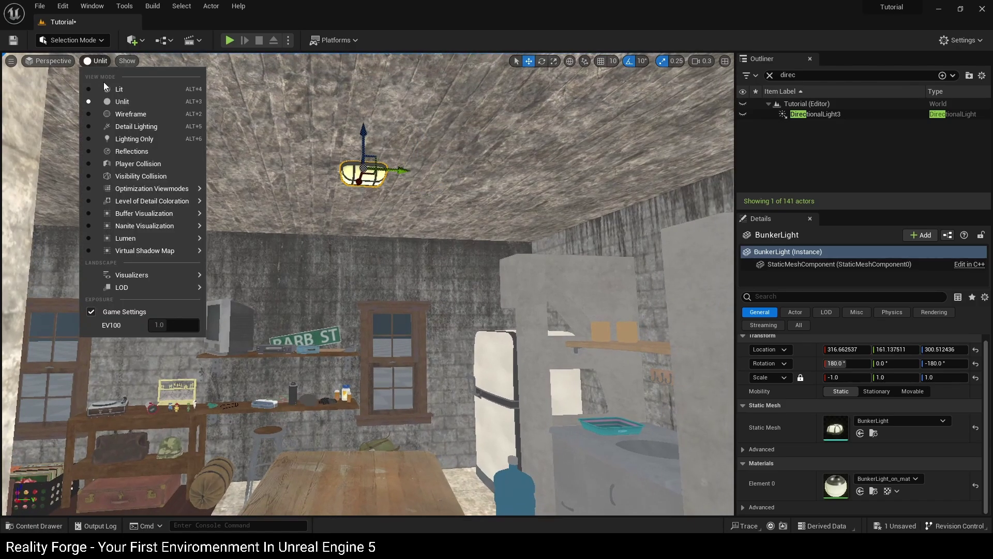
left_click(106, 88)
right_click_drag(259, 197, 337, 191)
right_click_drag(238, 238, 318, 231)
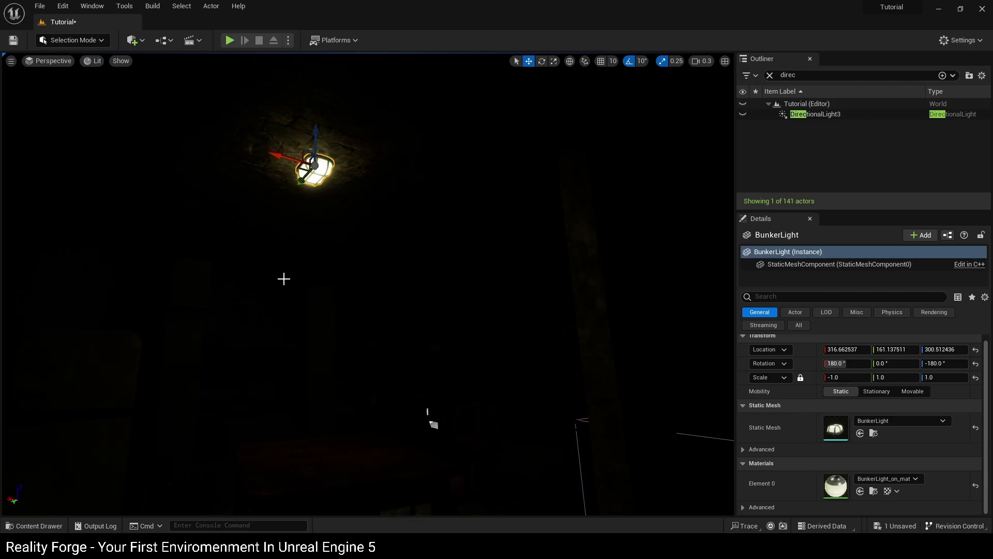
right_click_drag(362, 258, 326, 243)
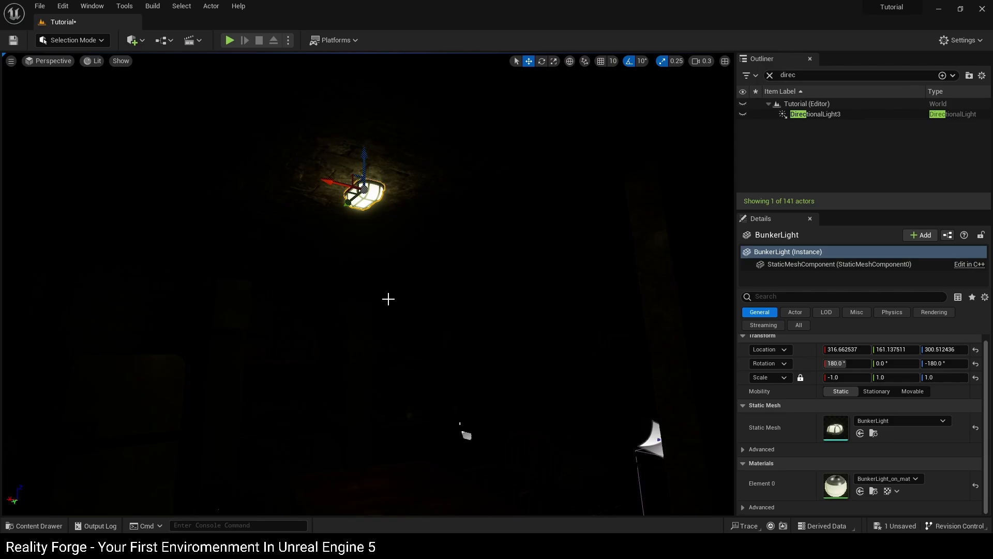
Step: Add a Rect Light under the ceiling fixture, aim it straight down at -90°, and raise it to about Z 289
left_click(135, 42)
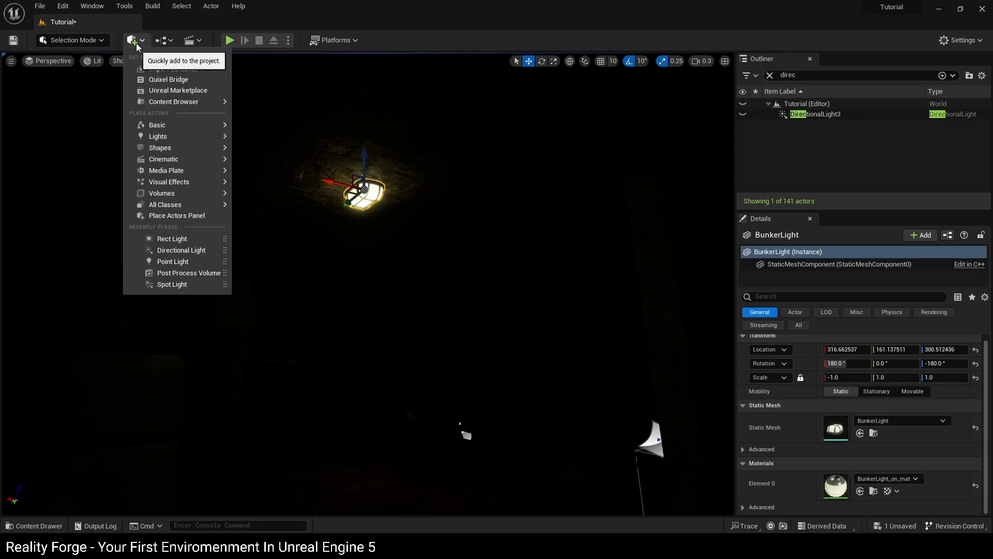
mouse_move(168, 138)
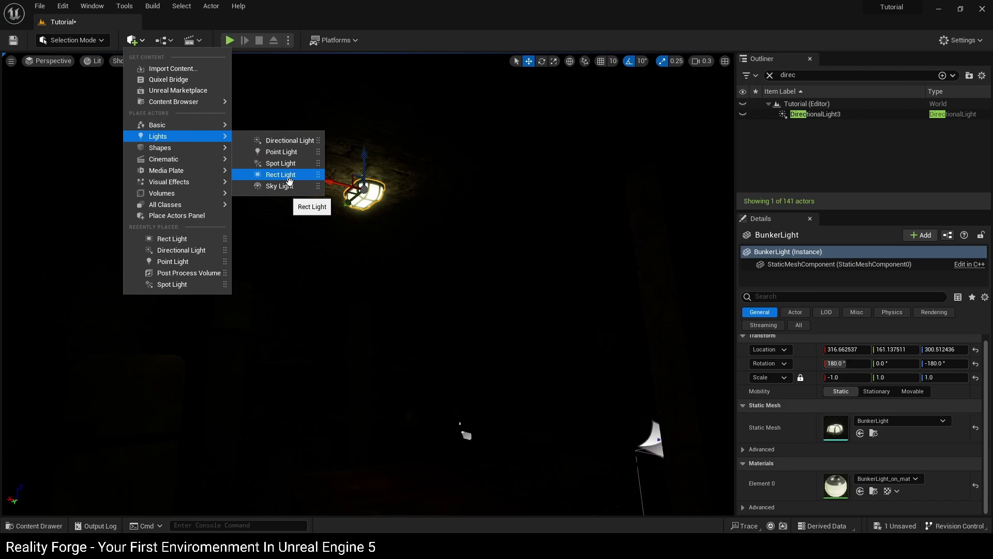
left_click_drag(289, 176, 365, 331)
key("w")
left_click_drag(369, 228, 371, 174)
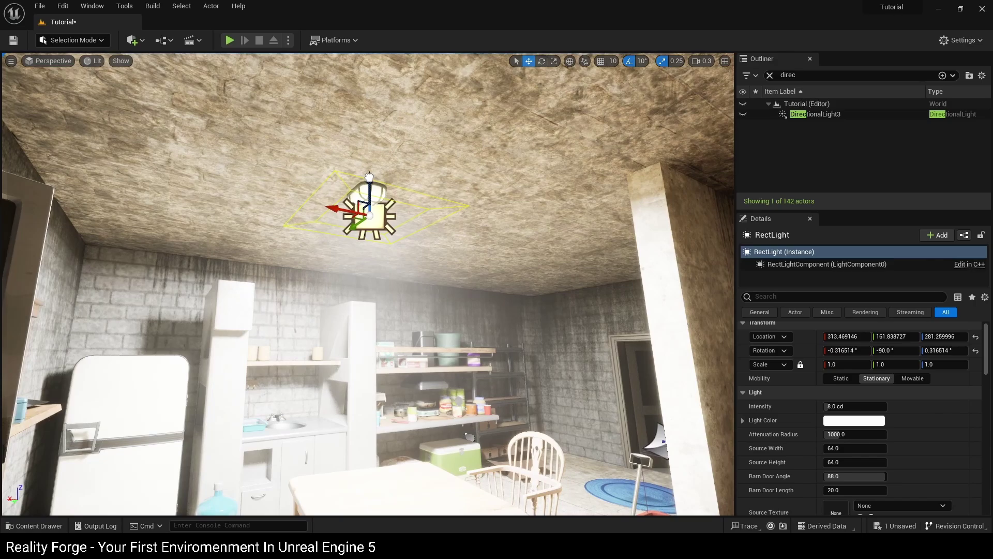
right_click_drag(371, 173, 391, 101)
left_click_drag(329, 284, 329, 271)
right_click_drag(329, 271, 217, 264)
right_click_drag(350, 308, 316, 306)
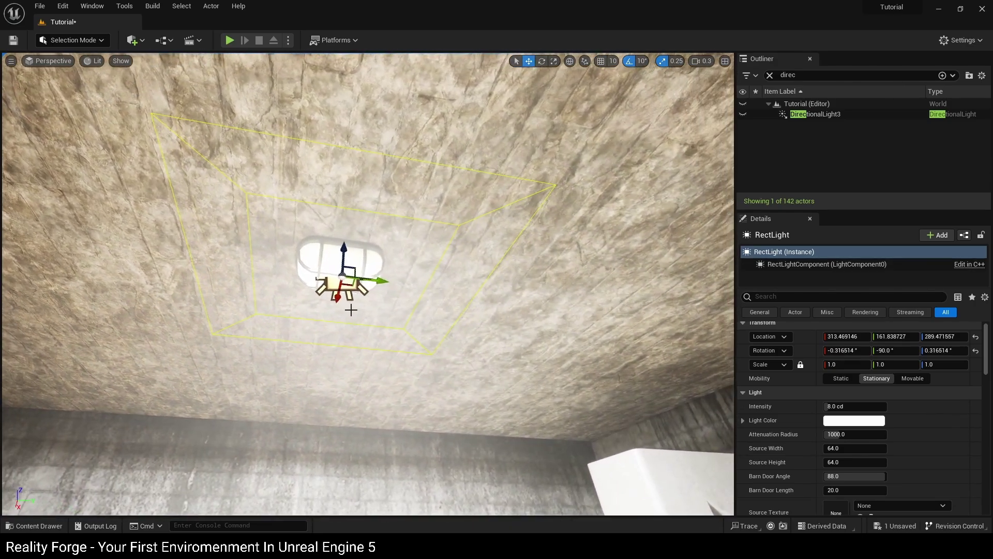
Step: Reduce the Rect Light's source to about 47.5 by 27.3 and align it with the fixture at about X 317, Y 160, Z 295
right_click_drag(445, 341, 615, 349)
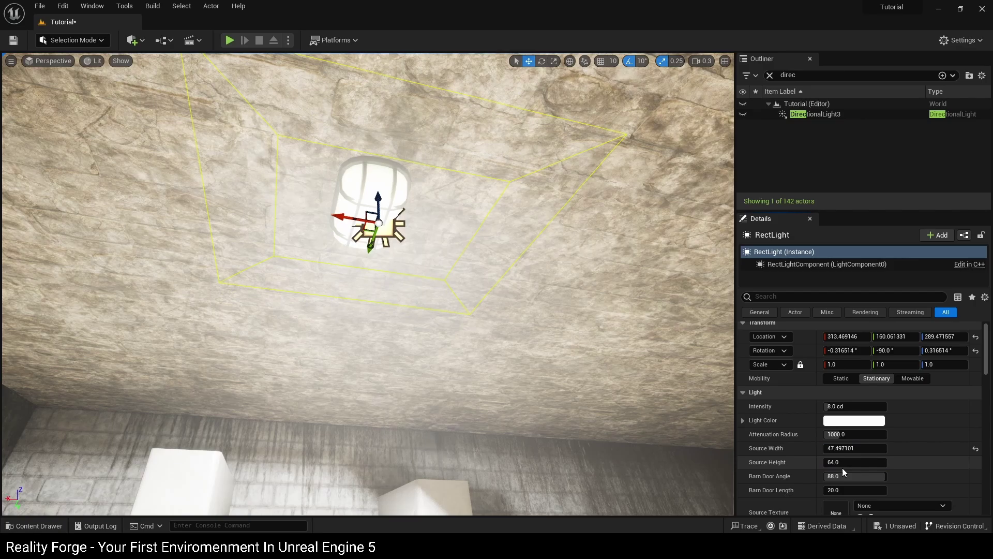
left_click_drag(843, 464, 839, 463)
right_click_drag(538, 331, 460, 316)
left_click_drag(303, 247, 290, 248)
right_click_drag(289, 248, 167, 265)
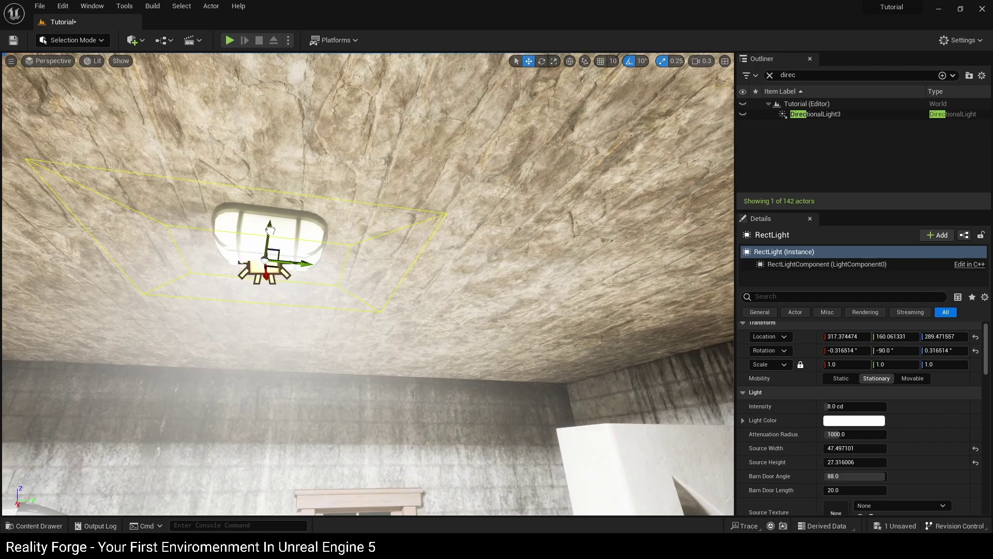
left_click_drag(270, 231, 271, 211)
right_click_drag(271, 212, 435, 221)
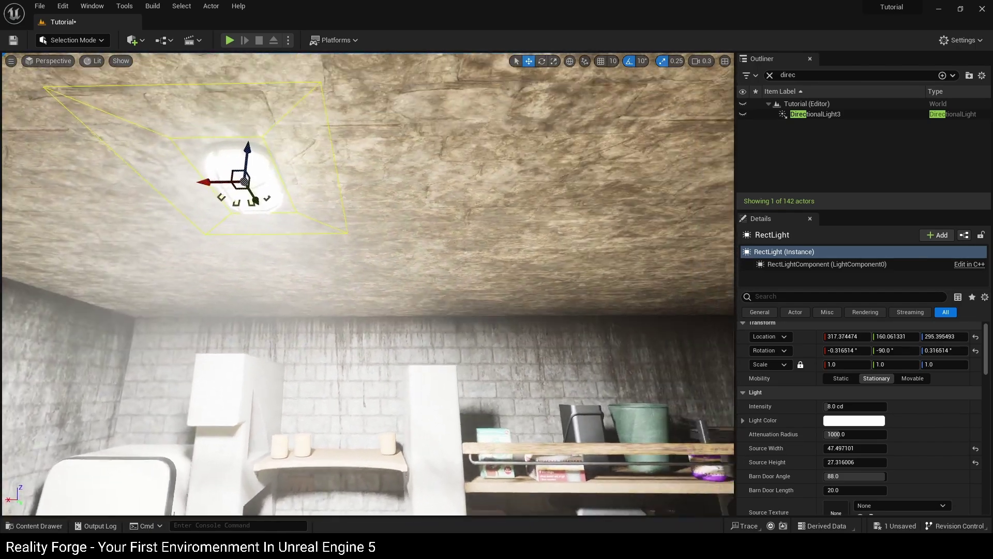
Step: Set the Rect Light's barn door angle to 0
right_click_drag(290, 246, 274, 256)
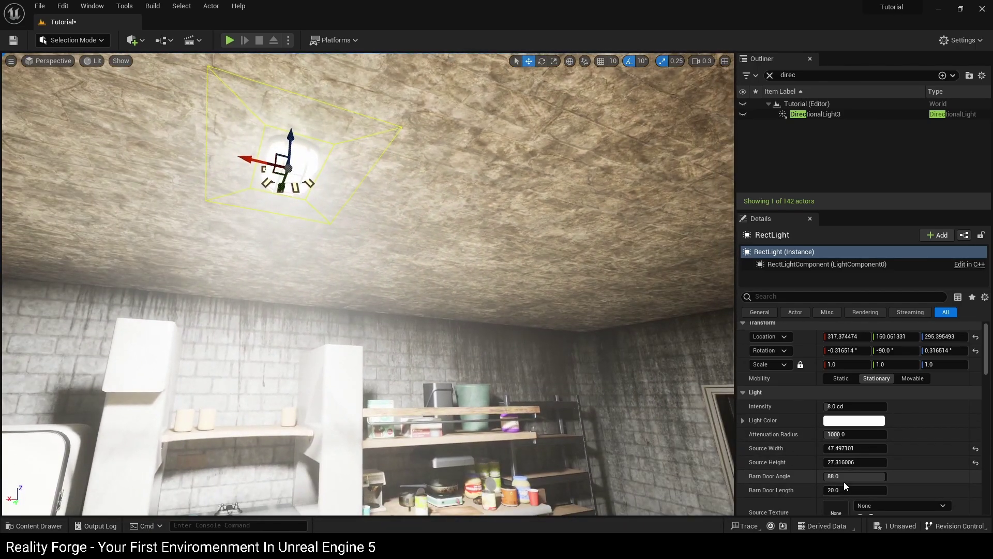
type("0")
key("Return")
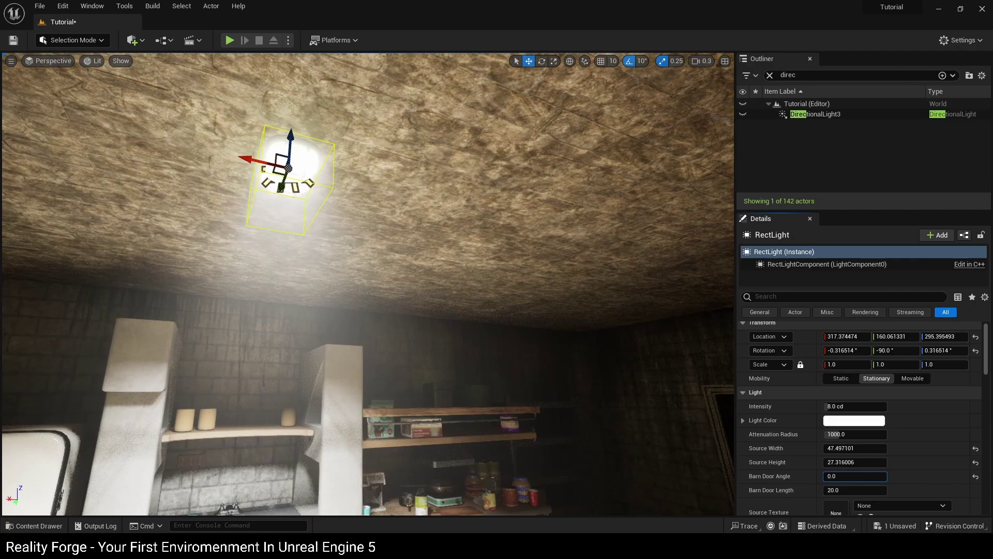
Step: Nudge the Rect Light slightly upward into the fixture, to about Z 295.9
key("s")
right_click_drag(348, 238, 310, 259)
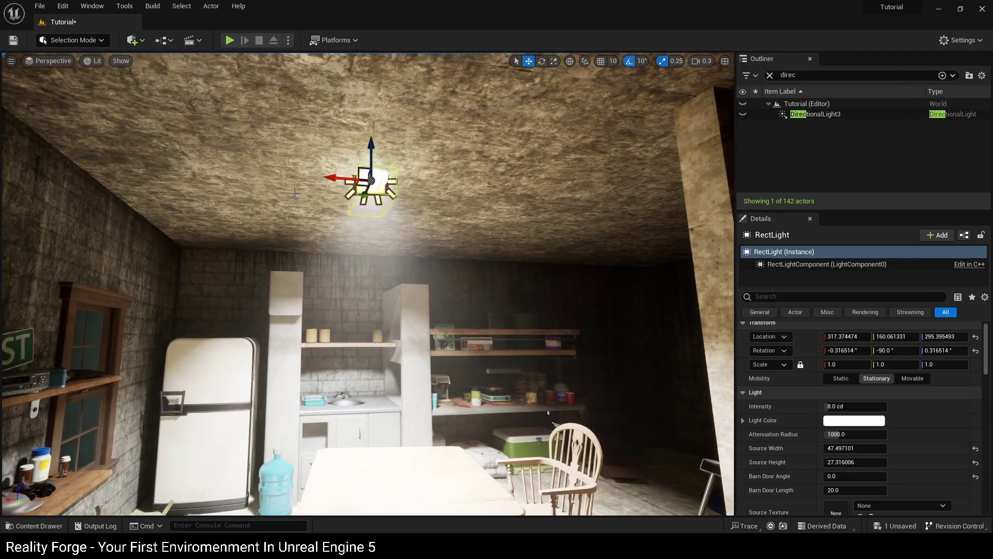
key("w")
right_click_drag(360, 167, 366, 160)
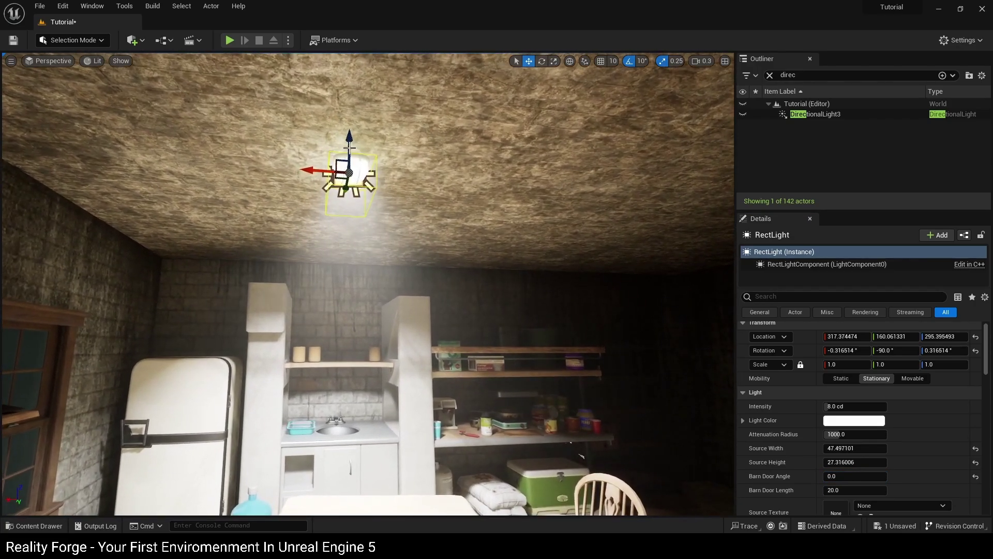
left_click_drag(354, 144, 356, 144)
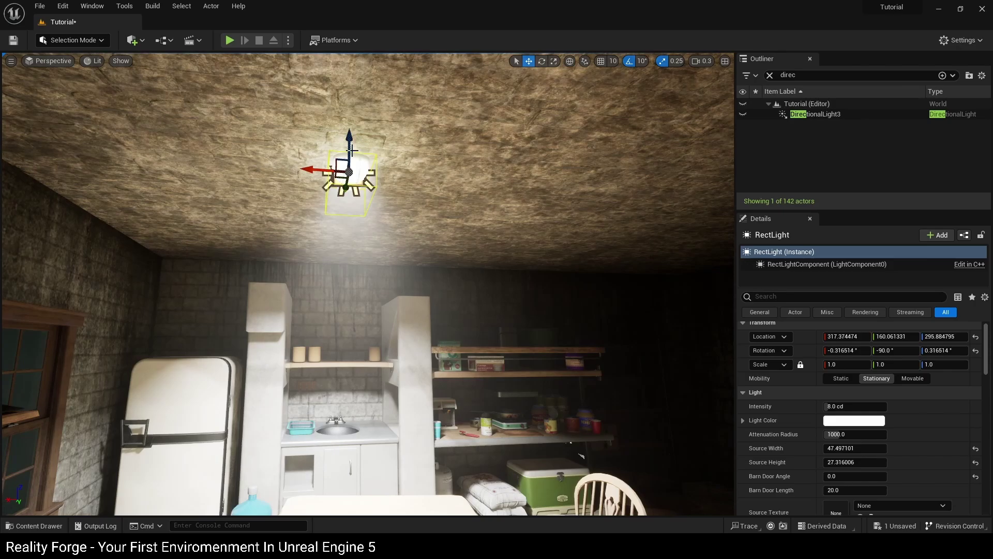
Step: Set the Rect Light's intensity to 1.0 cd
key("s")
right_click_drag(352, 255, 409, 271)
key("w")
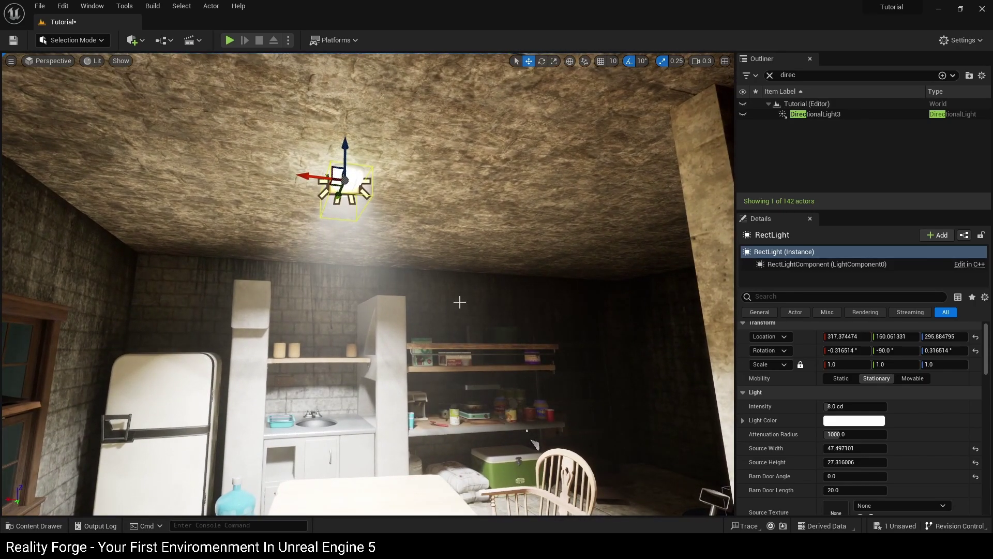
right_click_drag(455, 355, 485, 340)
key("s")
key("w")
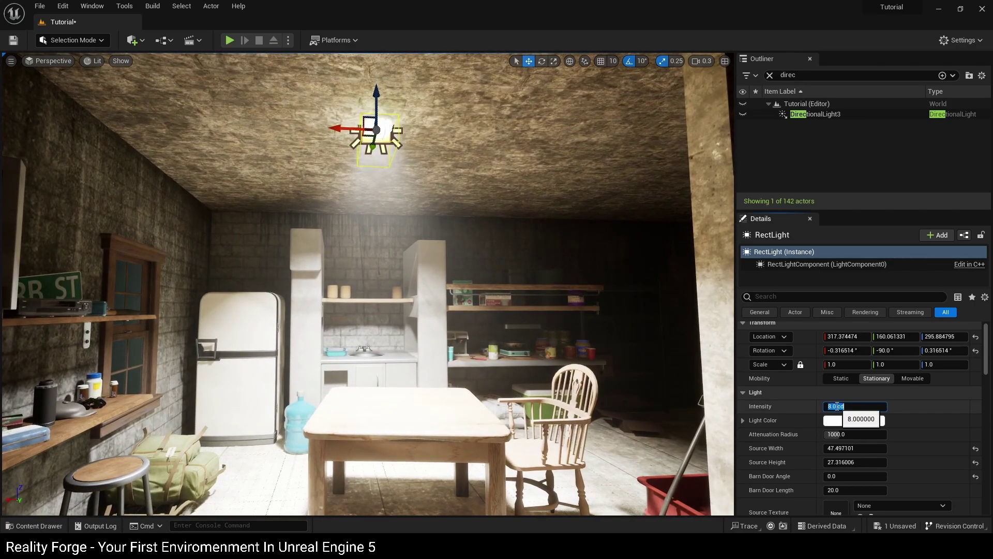
key("Return")
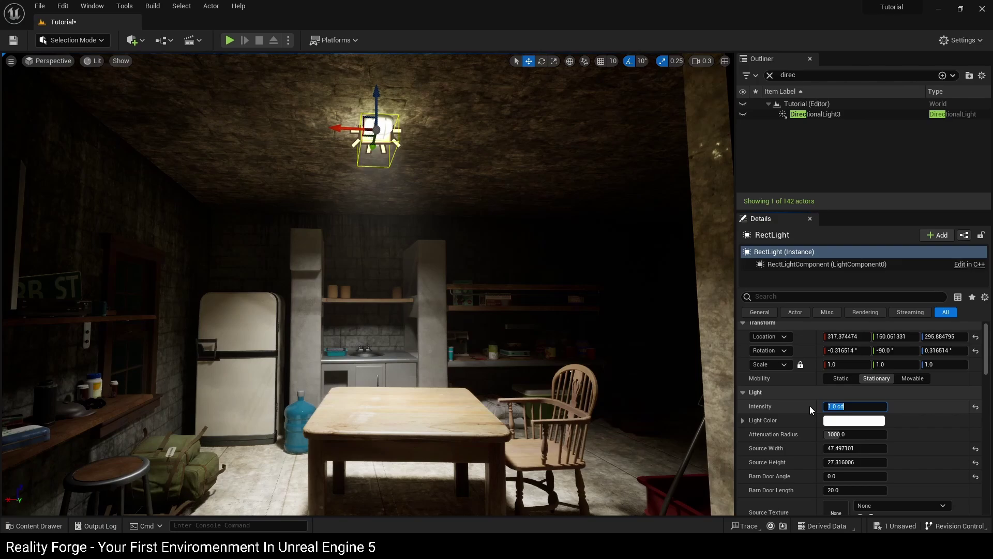
Step: Examine the dimmed ceiling light's effect on the kitchen and table, including with the editor overlays hidden
key("s")
right_click_drag(211, 306, 209, 322)
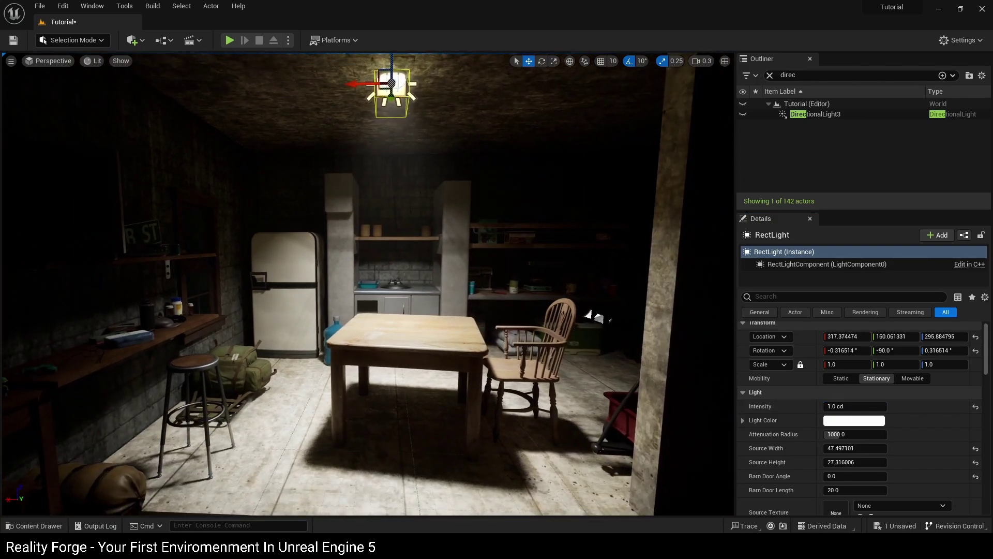
right_click_drag(242, 149, 247, 137)
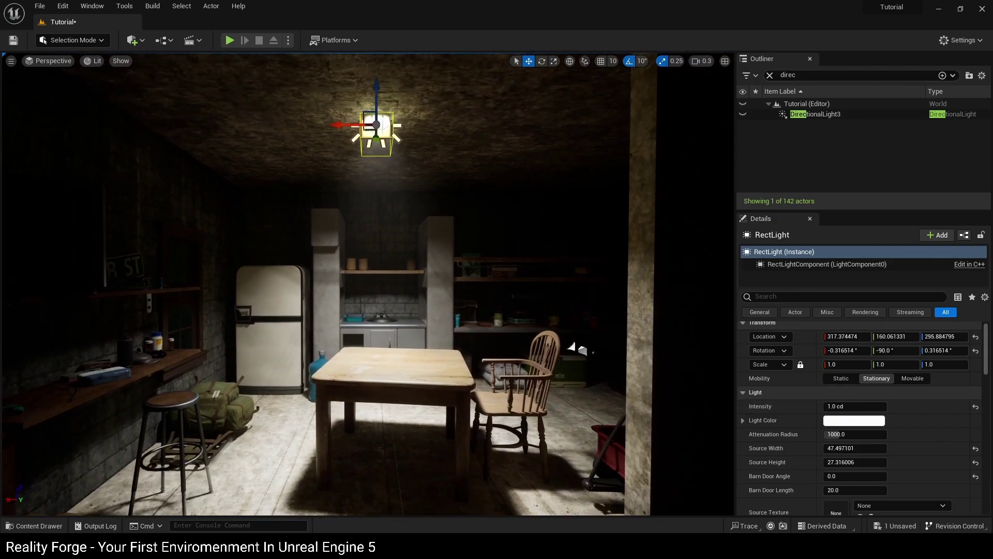
right_click_drag(352, 229, 362, 193)
key("g")
right_click_drag(386, 246, 383, 246)
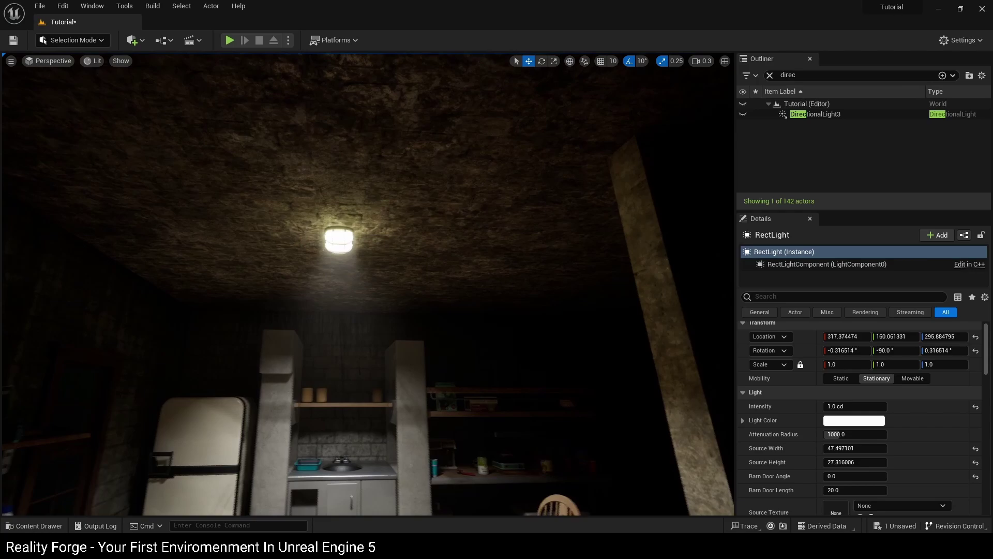
key("a")
right_click_drag(340, 309, 332, 333)
key("s")
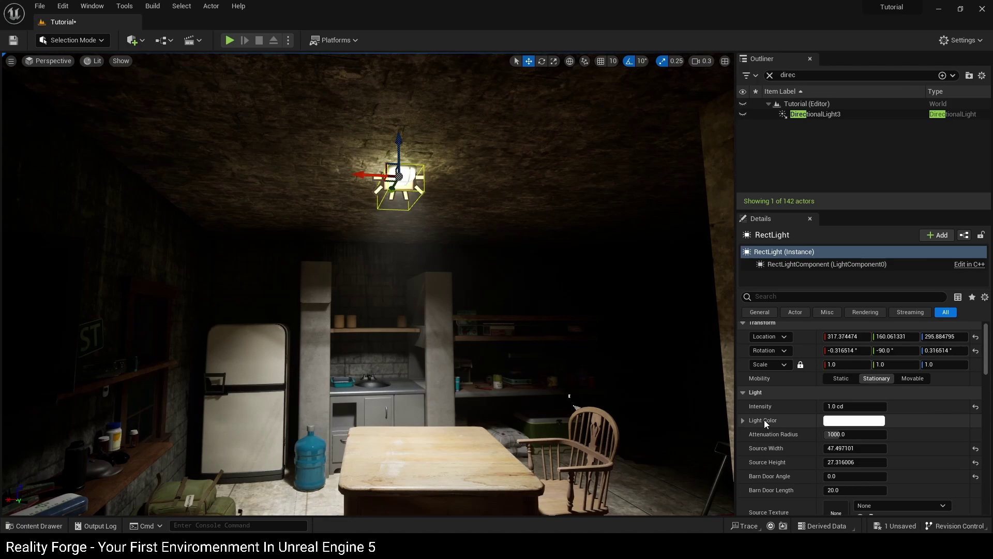
Step: Tint the ceiling Rect Light a pale yellow-green, about F2FFD4 in sRGB hex
left_click(845, 422)
left_click_drag(681, 348, 684, 368)
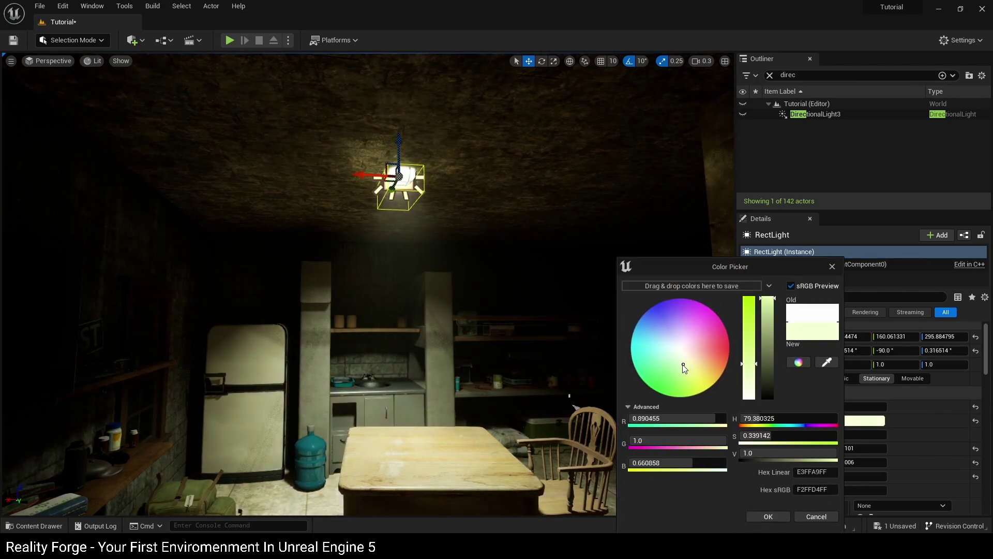
left_click(764, 515)
Step: Examine how the tinted ceiling light affects the kitchen and table area from farther back with the editor overlays hidden
key("g")
key("s")
mouse_move(386, 216)
right_mouse_down()
mouse_move(380, 228)
mouse_move(401, 223)
right_mouse_up()
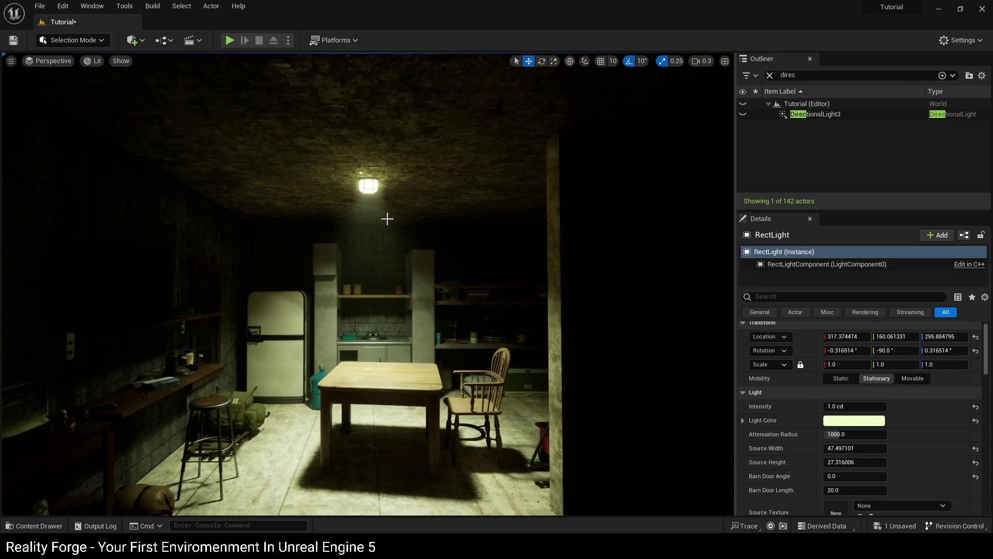
left_click_drag(388, 277, 383, 310)
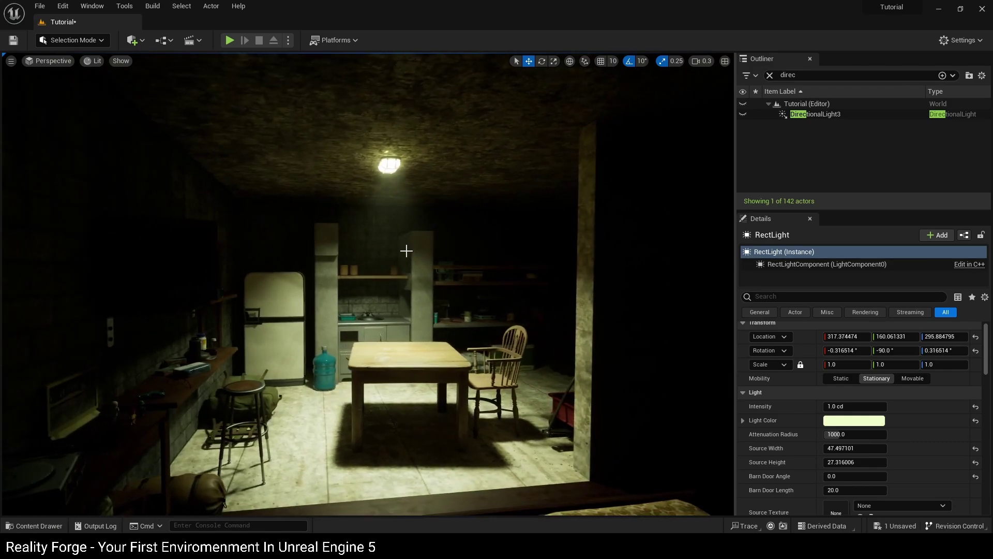
key("w")
mouse_move(392, 246)
right_mouse_down()
mouse_move(425, 247)
mouse_move(403, 251)
right_mouse_up()
left_click_drag(398, 223, 397, 240)
Step: Duplicate the ceiling fixture together with its Rect Light, pulling the copies away from the kitchen toward the bathroom
right_click_drag(363, 199, 375, 176)
key("w")
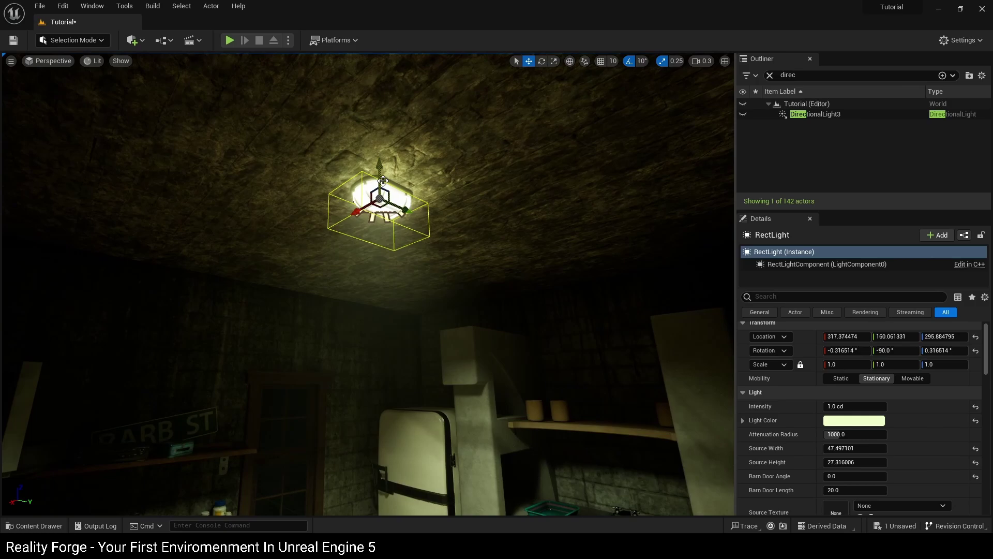
left_click(387, 179, "ctrl")
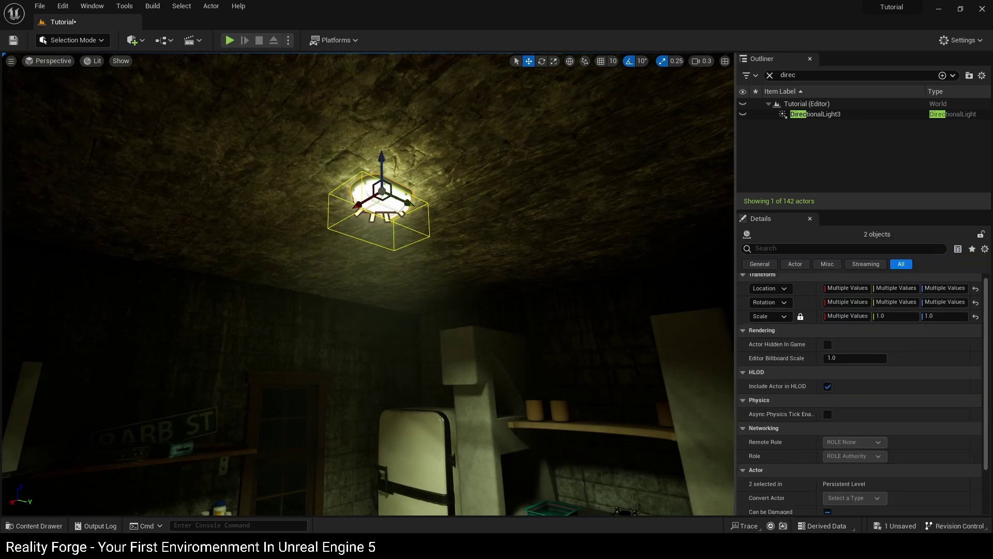
key("ctrl+z")
key("w")
right_click_drag(392, 180, 489, 200)
left_click(406, 169, "ctrl")
key("s")
left_click_drag(112, 180, 504, 245, "alt")
right_click_drag(505, 245, 492, 204)
key("d")
Step: Move the copied fixture and Rect Light onto the bathroom ceiling, the light at about X -114.5, Y -82.2
left_click_drag(462, 230, 595, 267)
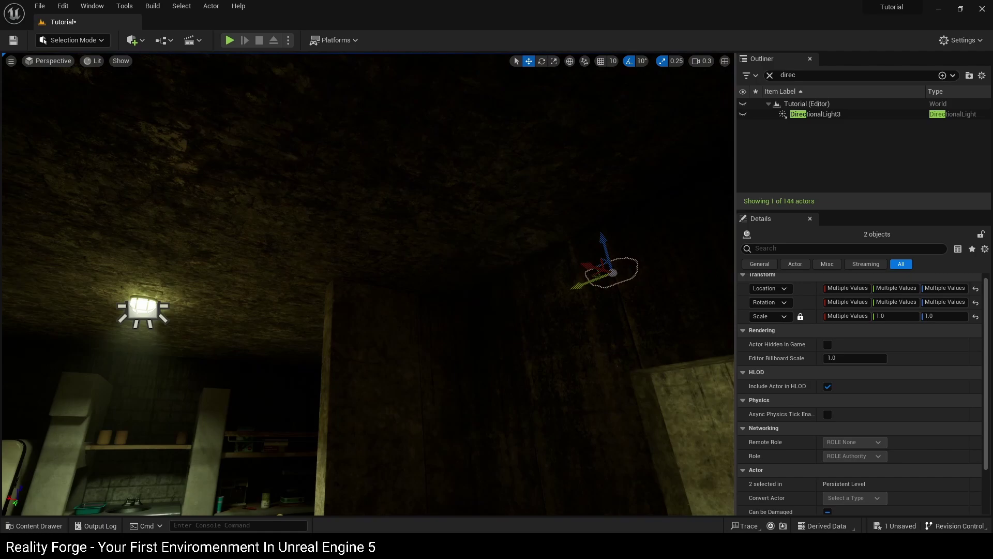
right_click_drag(595, 267, 552, 243)
key("w")
key("d")
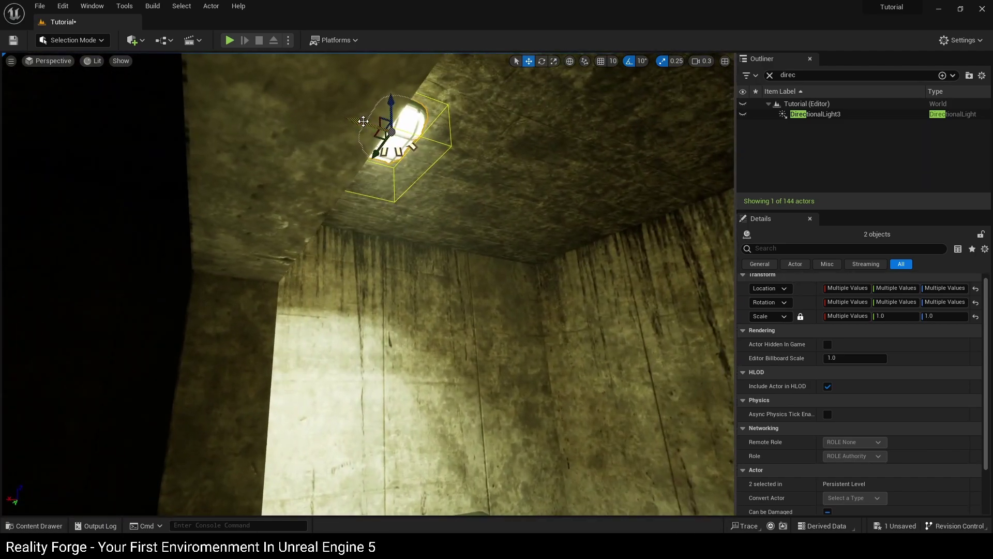
left_click_drag(361, 122, 520, 171)
key("s")
right_click_drag(520, 171, 611, 243)
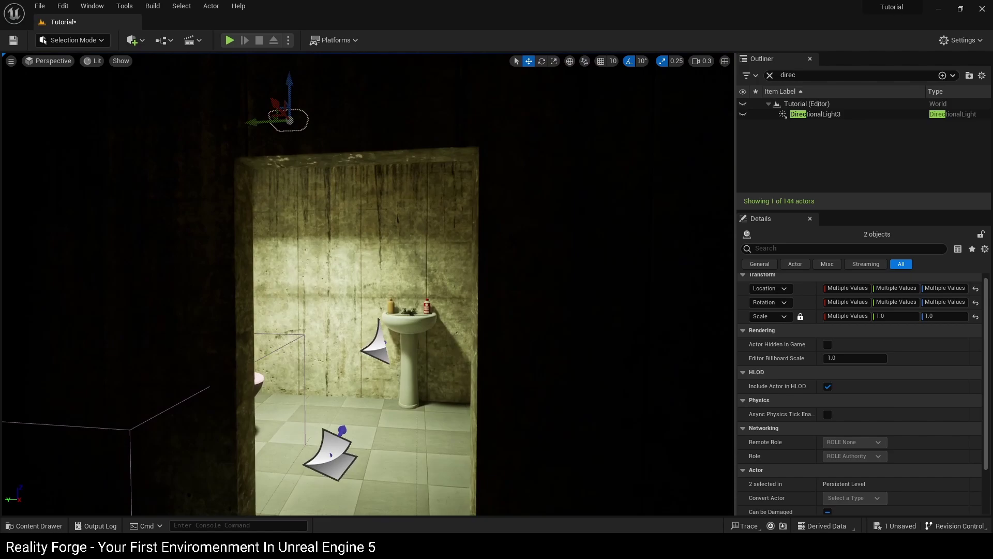
right_click_drag(548, 210, 473, 147)
key("w")
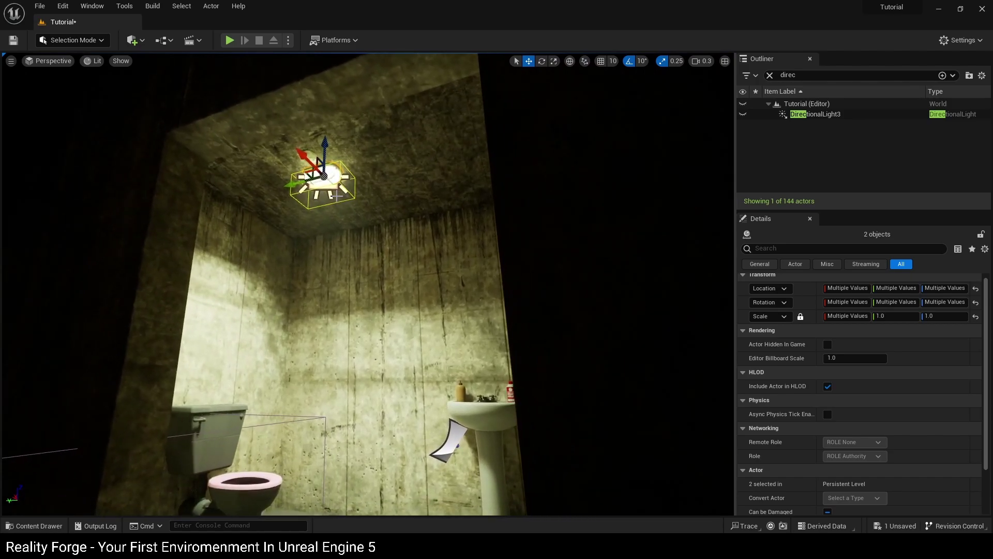
Step: Set the bathroom Rect Light's intensity to 0.5 cd
left_click(350, 197)
left_click(345, 190)
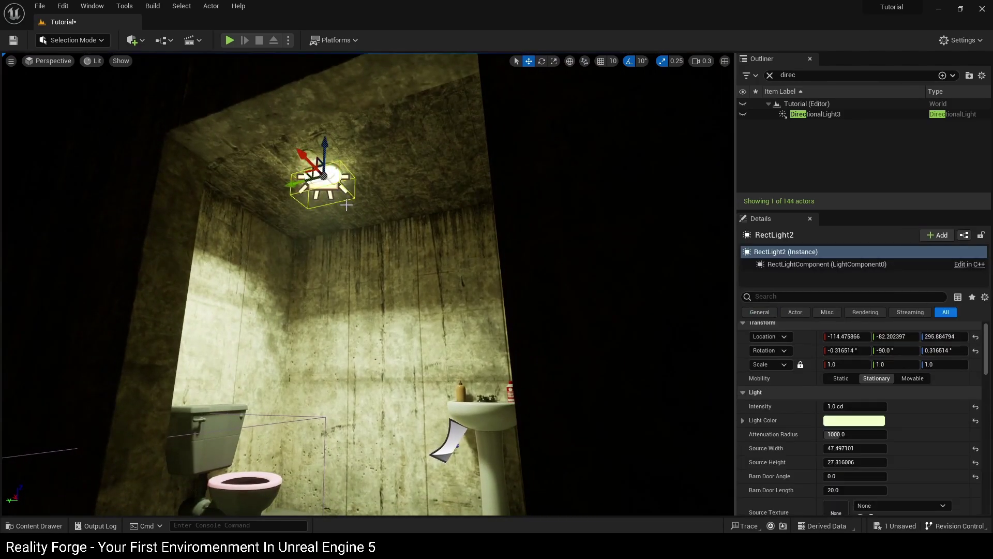
right_click_drag(348, 199, 381, 220)
key("a")
left_click(847, 409)
type("0")
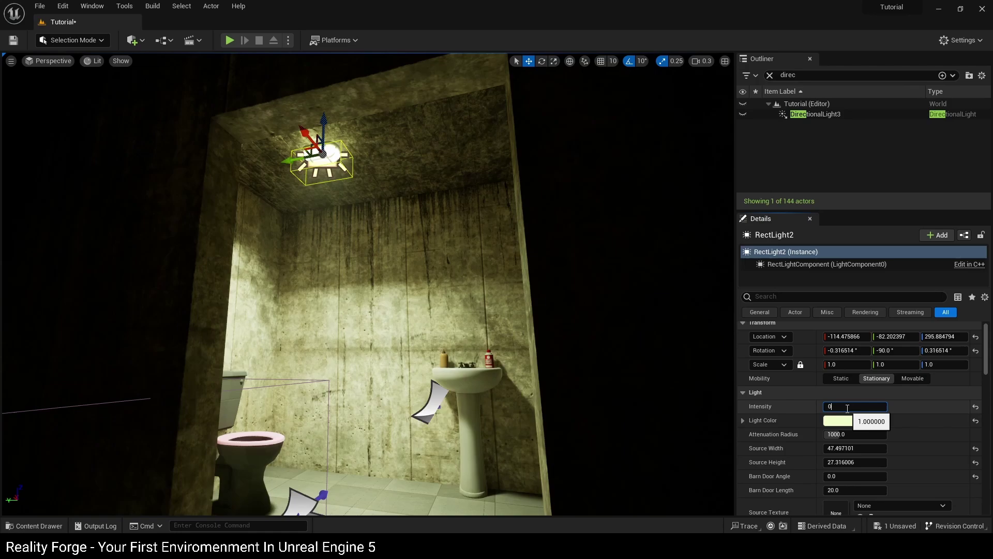
type(".5")
key("Return")
Step: Examine the lighting across the kitchen and toward the storage shelves with the editor overlays hidden
key("g")
right_click_drag(328, 322, 197, 360)
key("s")
key("s")
key("a")
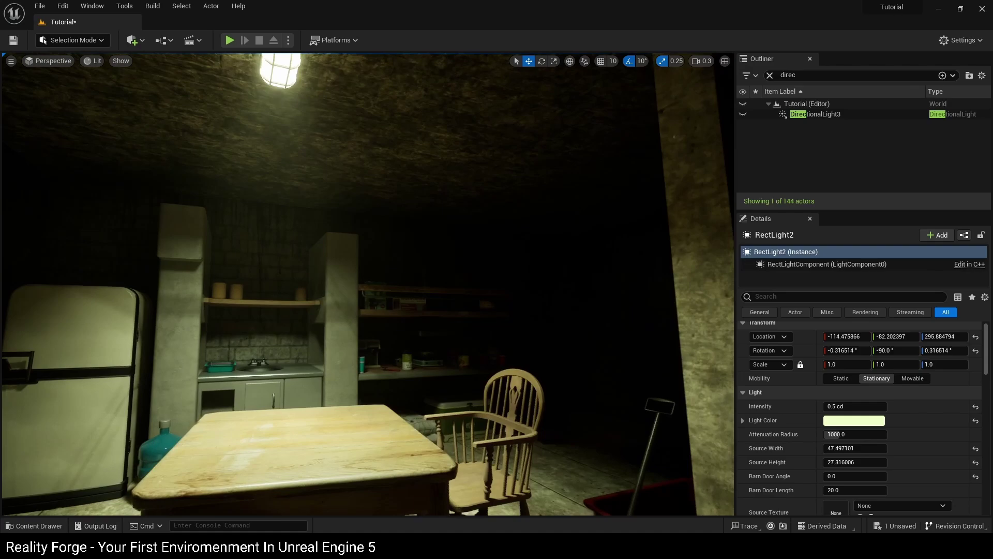
right_click_drag(309, 262, 308, 262)
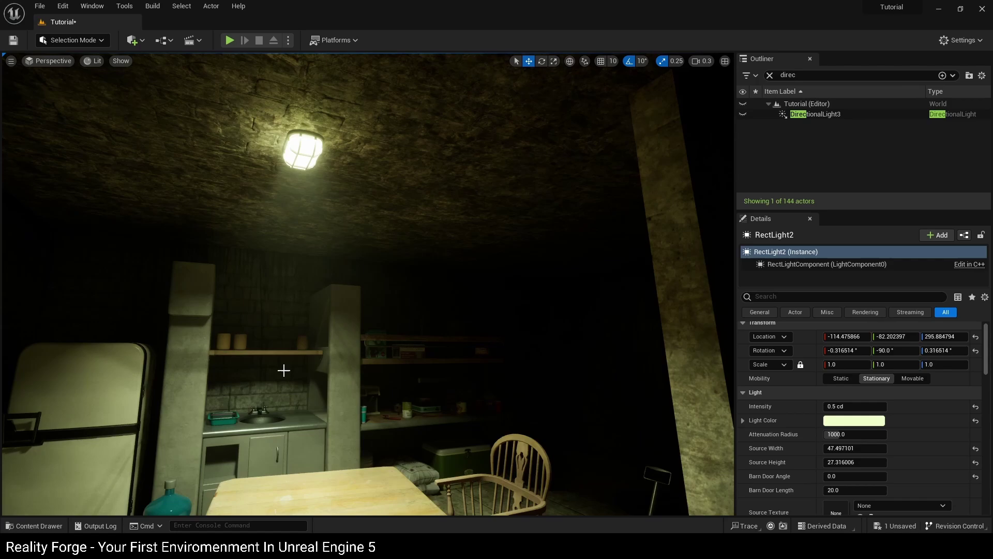
right_click_drag(284, 371, 233, 433)
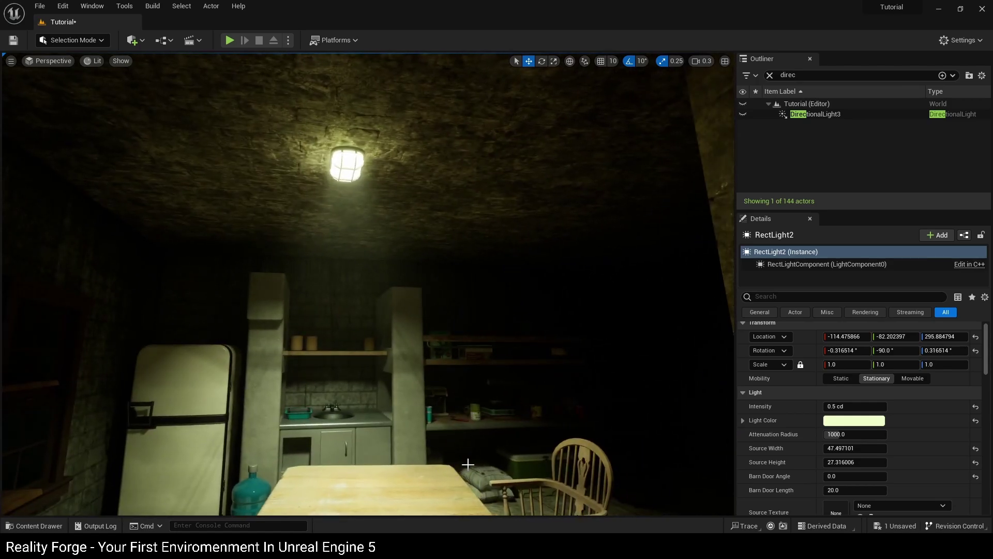
right_click_drag(310, 379, 310, 378)
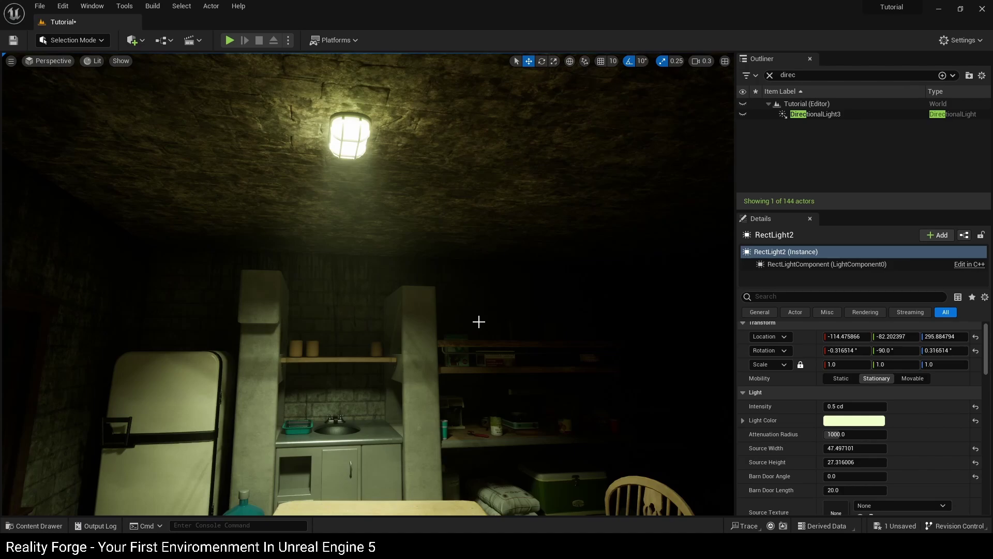
right_click_drag(478, 322, 554, 317)
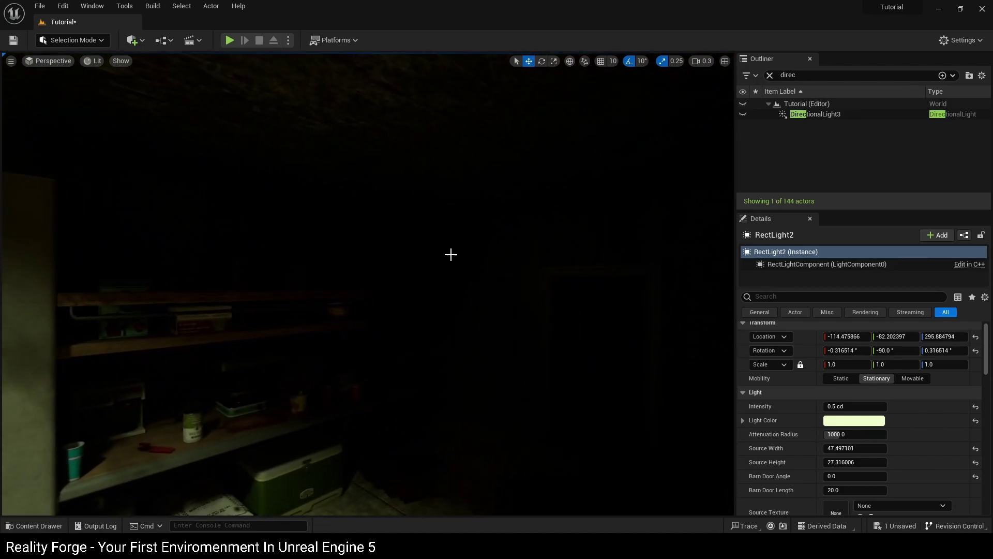
Step: Place the TunnelLightFixture_b mesh in the dark storage corner near the doorway
key("w")
right_click_drag(469, 273, 385, 356)
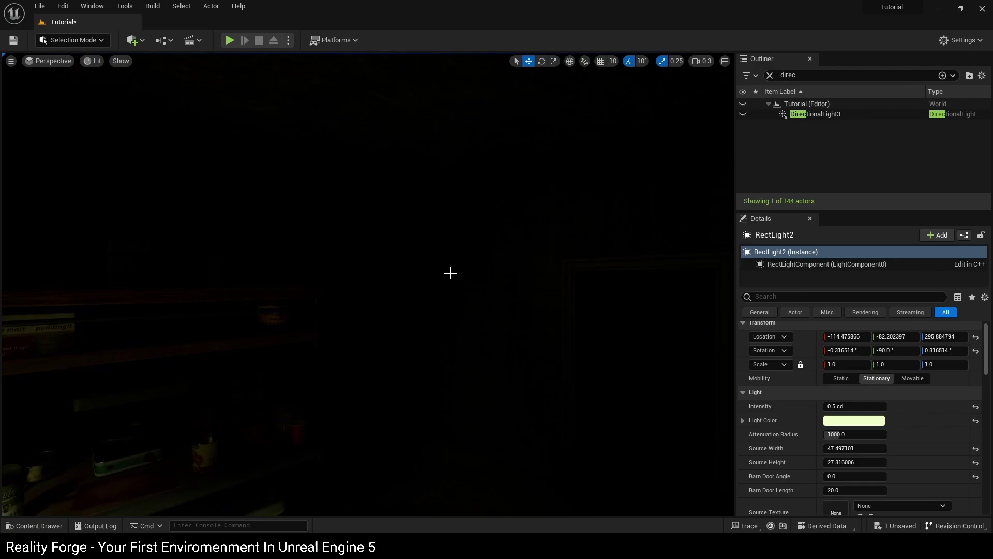
key("ctrl+space")
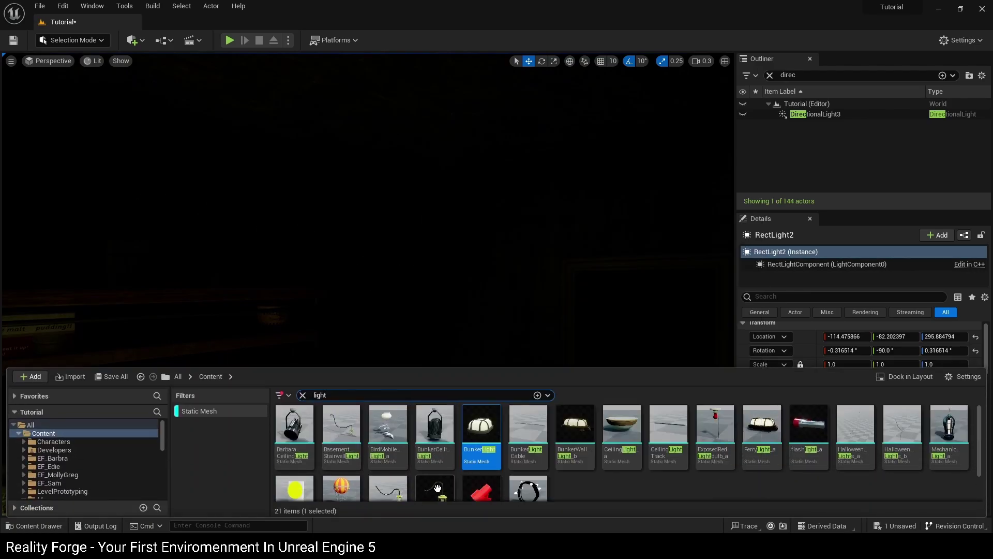
left_click_drag(438, 488, 492, 239)
key("w")
right_click_drag(384, 218, 427, 208)
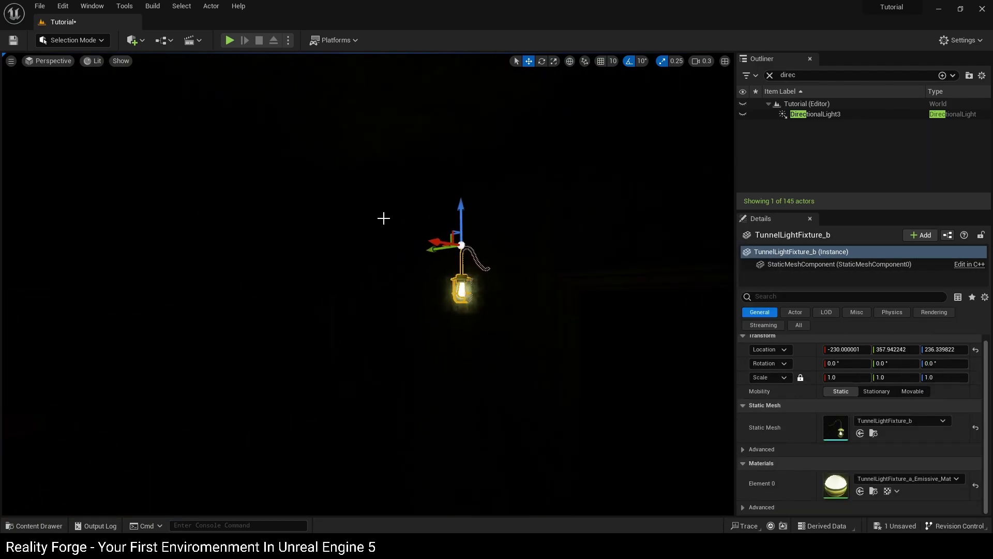
Step: Switch the viewport to Unlit and move the tunnel lamp against the wall beside the door, to about X -199.3, Y 350.5
left_click(83, 63)
left_click(98, 102)
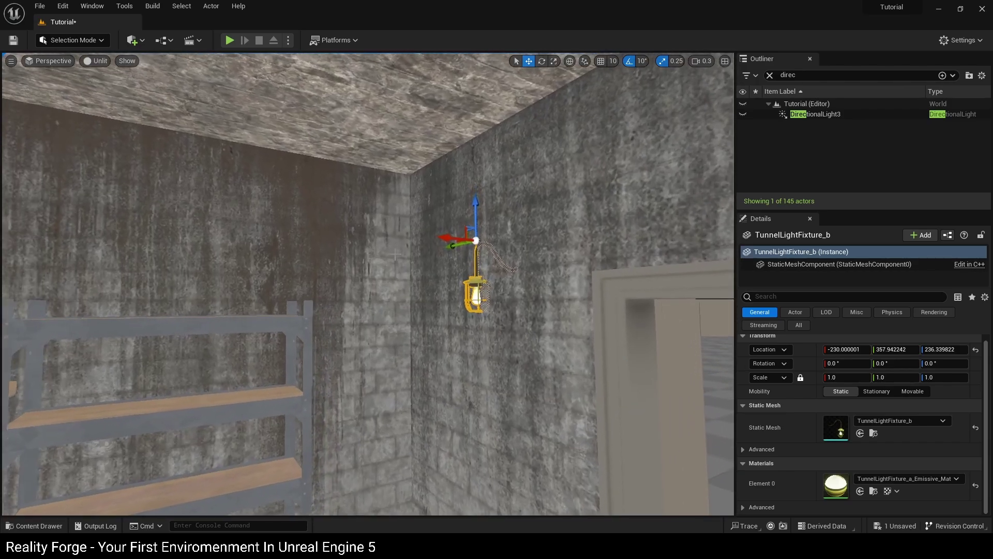
left_click_drag(441, 239, 377, 226)
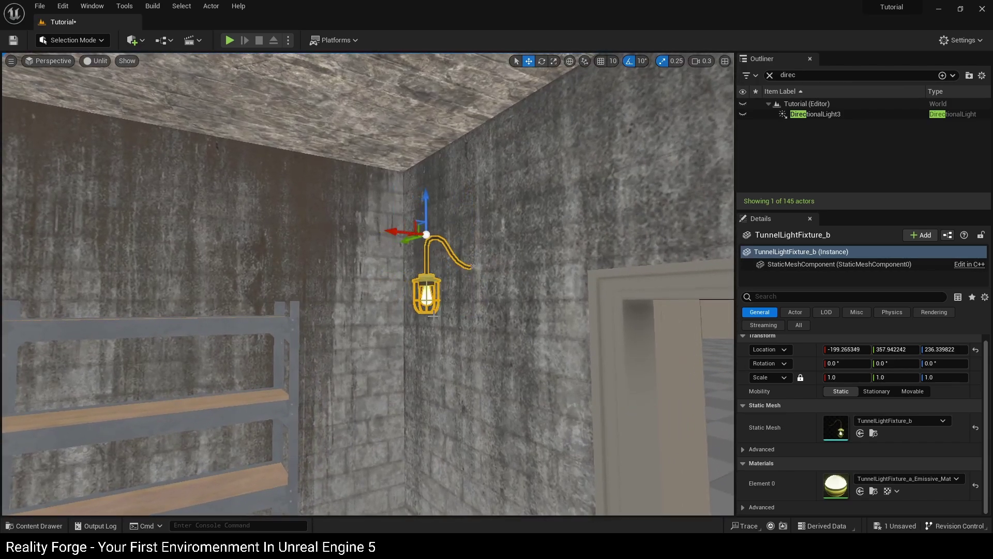
key("a")
right_click_drag(433, 315, 492, 313)
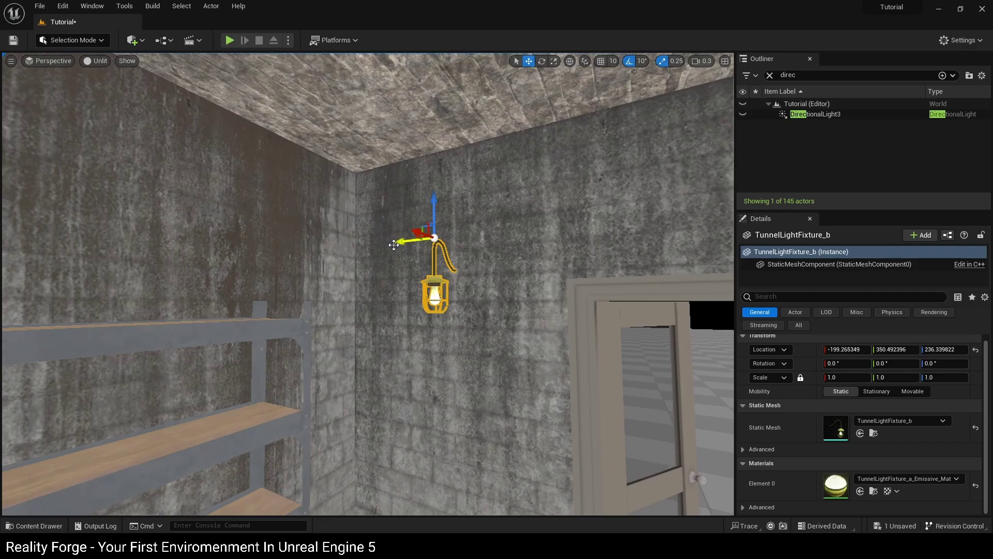
right_click_drag(393, 244, 449, 272)
Step: Return the viewport to Lit and add a Point Light below the tunnel lamp, at about X -202.5, Y 372.2, Z 162.7
left_click(97, 64)
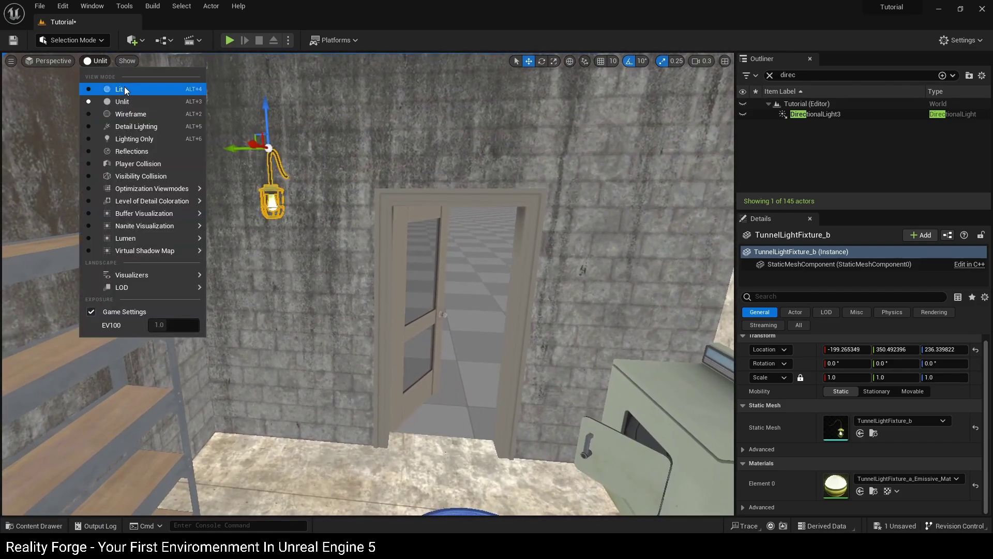
left_click(124, 88)
right_click_drag(248, 181, 59, 90)
key("w")
key("s")
left_click(133, 41)
mouse_move(163, 138)
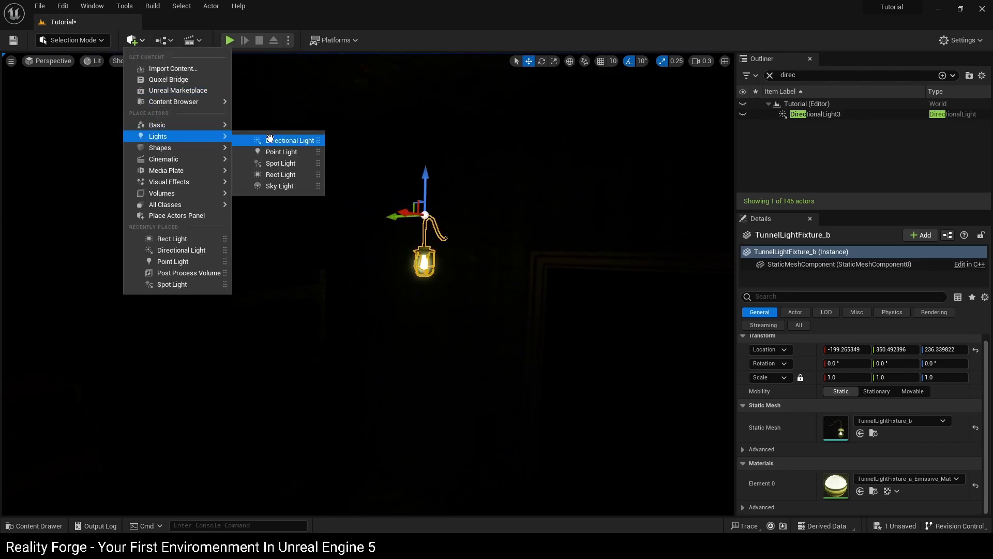
left_click_drag(331, 239, 416, 310)
key("d")
right_click_drag(416, 311, 327, 282)
left_click_drag(377, 321, 408, 316)
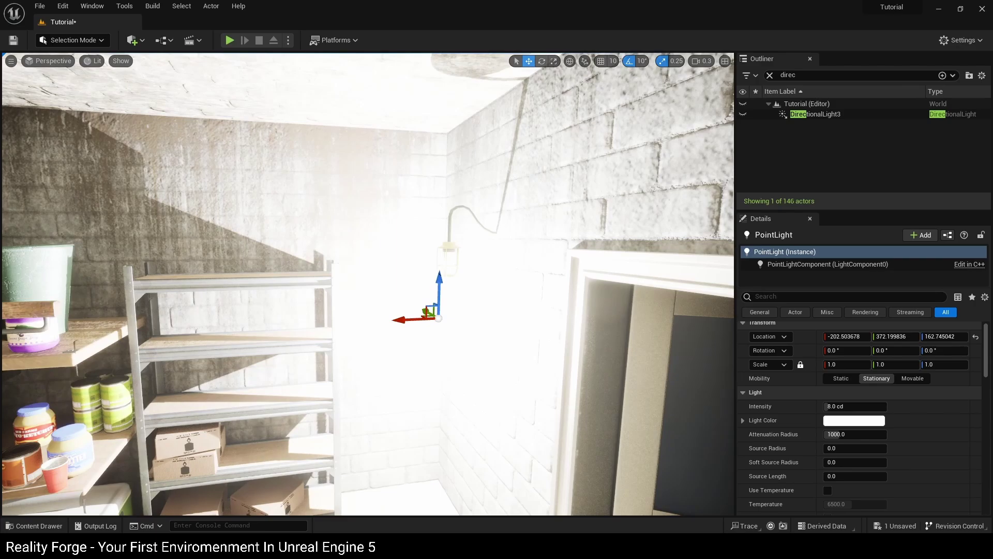
Step: Lower the Point Light's intensity to 1.0 cd and then to 0.5 cd
key("w")
mouse_move(408, 316)
right_mouse_down()
mouse_move(471, 290)
mouse_move(404, 315)
mouse_move(412, 312)
right_mouse_up()
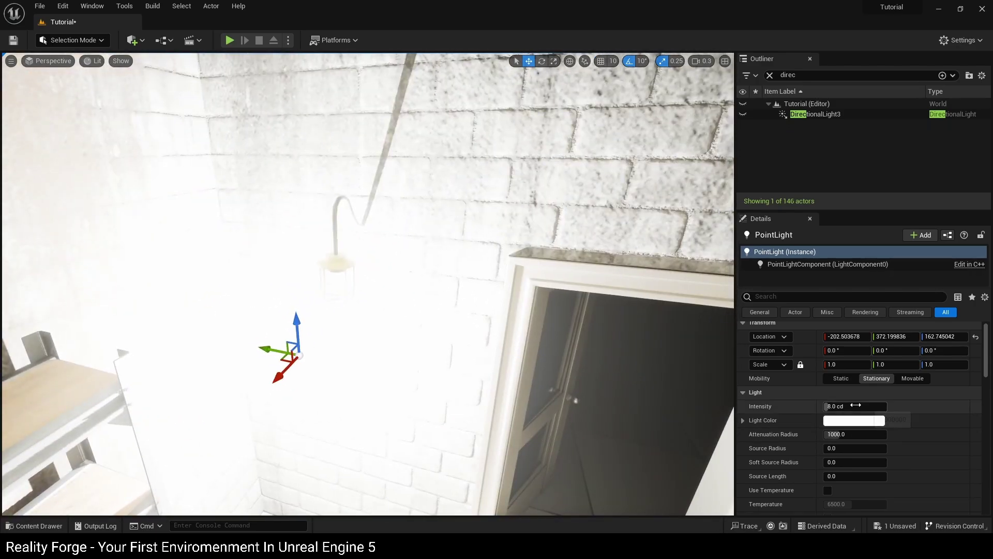
type("1")
key("Return")
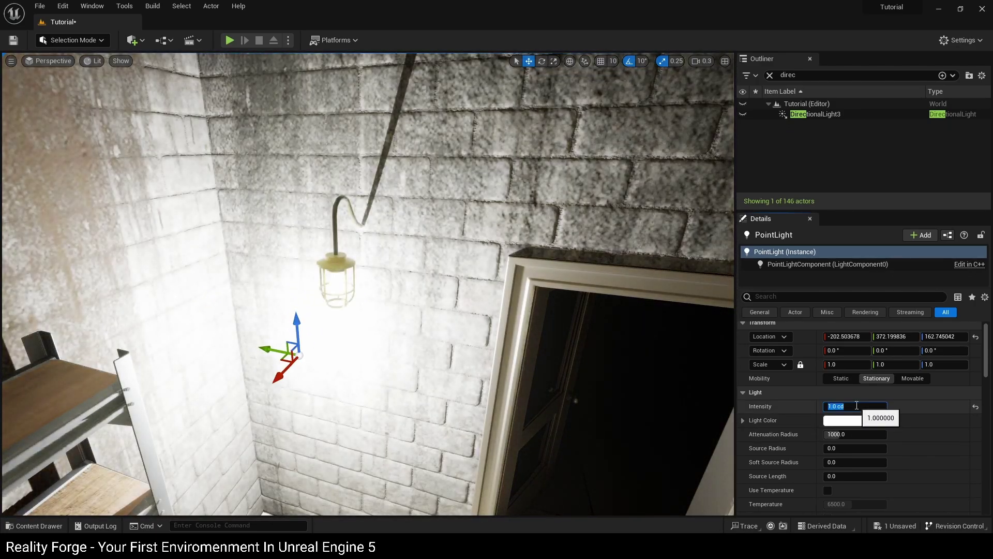
key("Return")
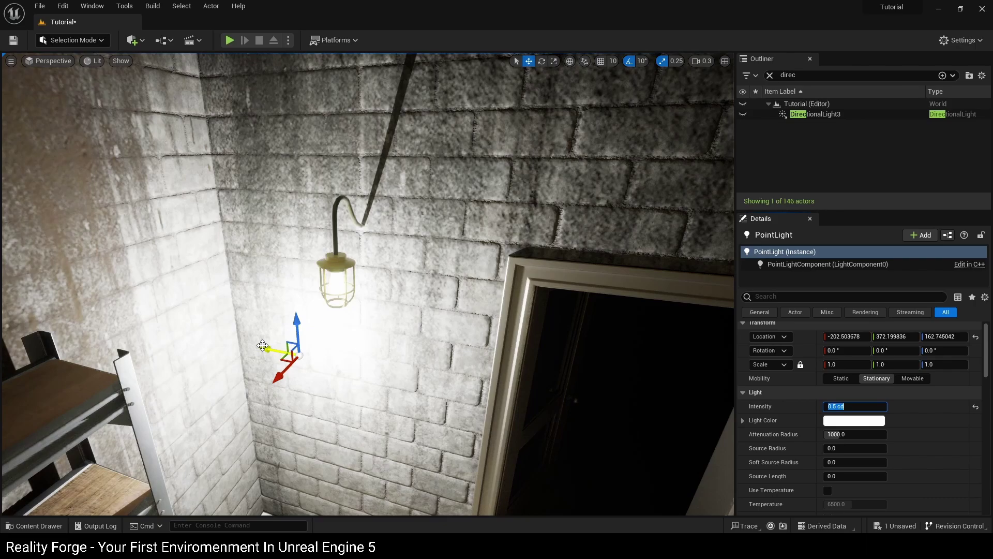
Step: Move the Point Light into the tunnel lamp's cage, to about X -199.9, Y 352.1, Z 199.8
left_click_drag(263, 346, 340, 257)
right_click_drag(331, 270, 308, 286)
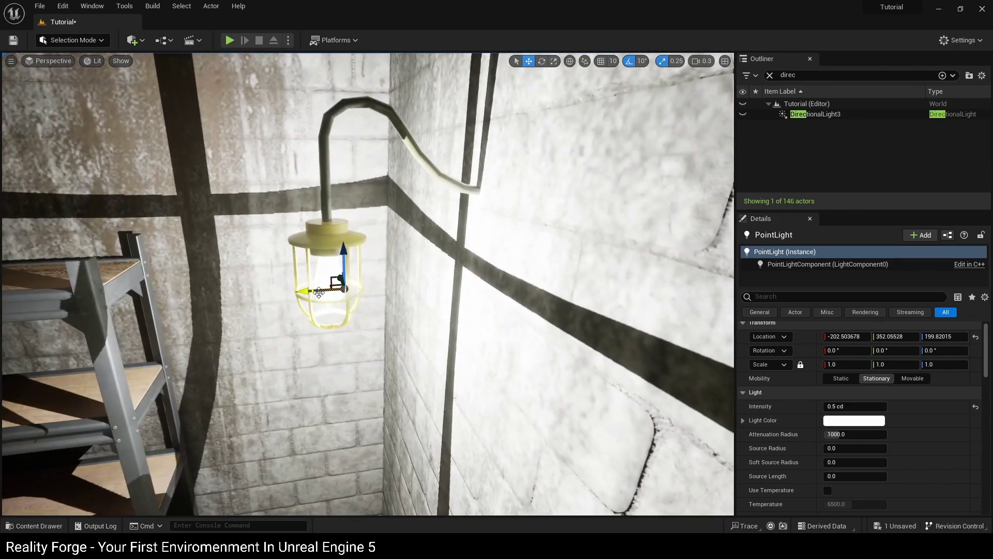
left_click_drag(307, 288, 293, 290)
mouse_move(293, 289)
right_mouse_down()
mouse_move(316, 312)
mouse_move(300, 305)
right_mouse_up()
key("s")
right_click_drag(423, 221, 433, 214)
Step: Give the Point Light a warm pale yellow colour and set its intensity to 0.1 cd
left_click(854, 420)
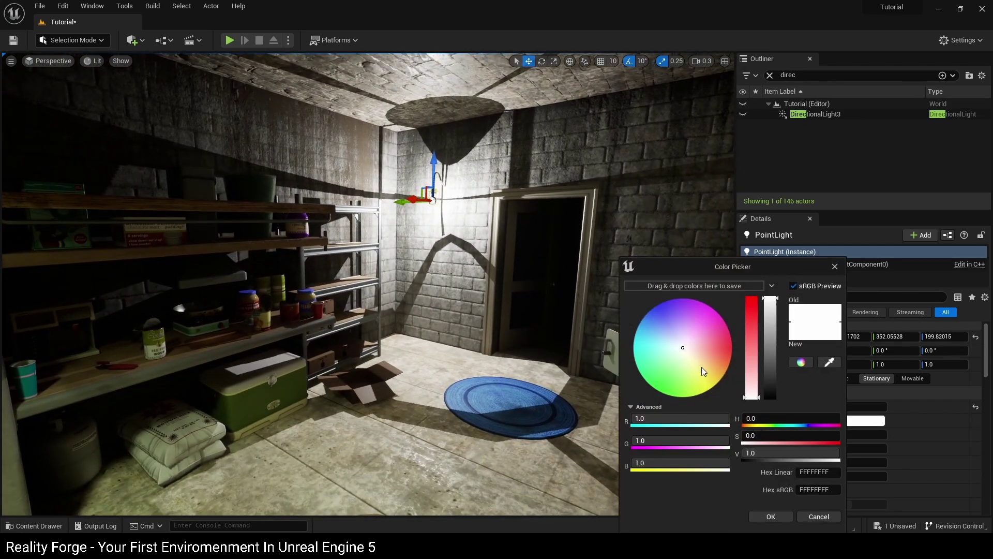
left_click_drag(701, 368, 706, 371)
left_click(770, 517)
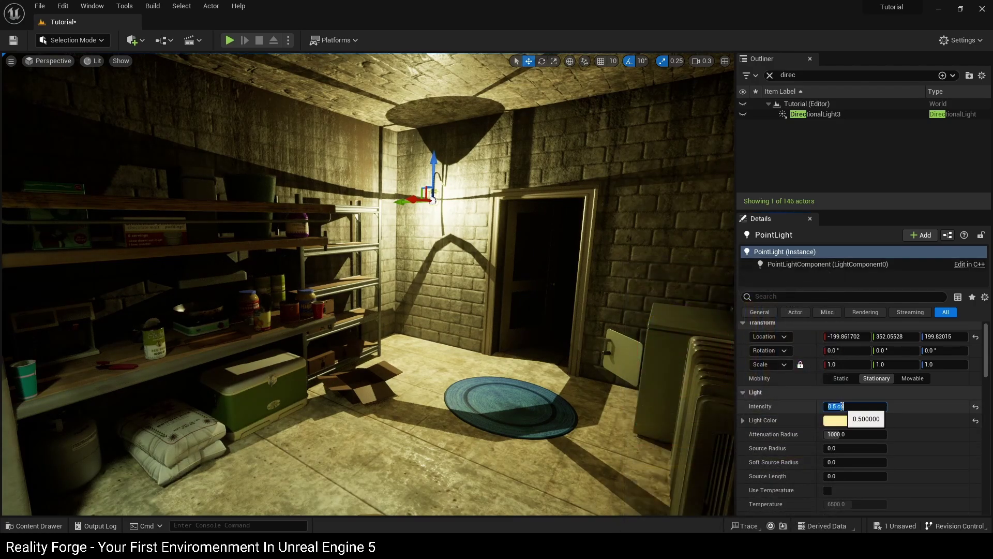
type("0.1")
key("Return")
Step: Examine the wall lamp's glow and shadows in the storage corner from the kitchen with the editor overlays hidden
key("s")
right_click_drag(569, 322, 540, 306)
key("g")
key("s")
key("g")
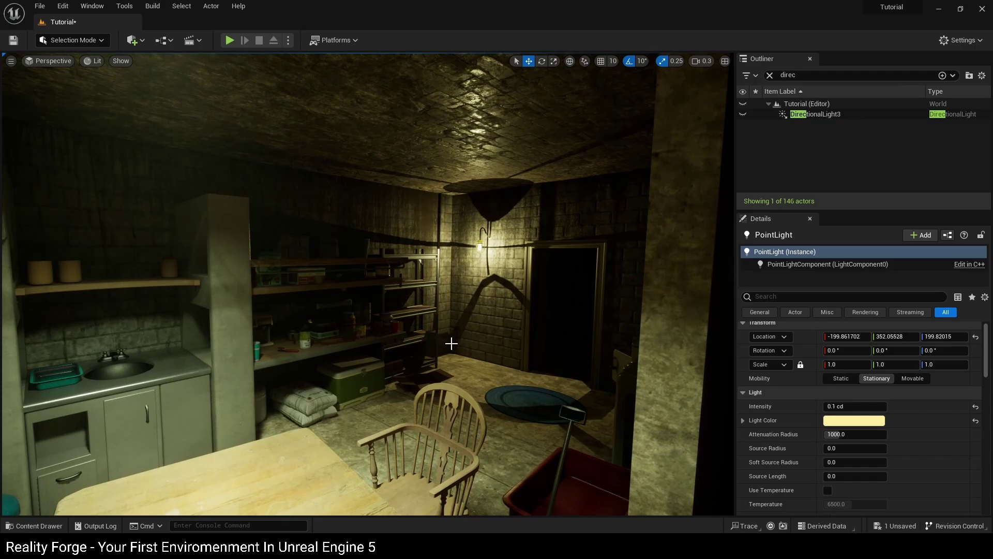
key("w")
mouse_move(408, 314)
right_mouse_down()
mouse_move(443, 303)
mouse_move(414, 314)
right_mouse_up()
Step: Nudge the Point Light inside the lamp's cage to about Y 350.1, Z 200.9
key("g")
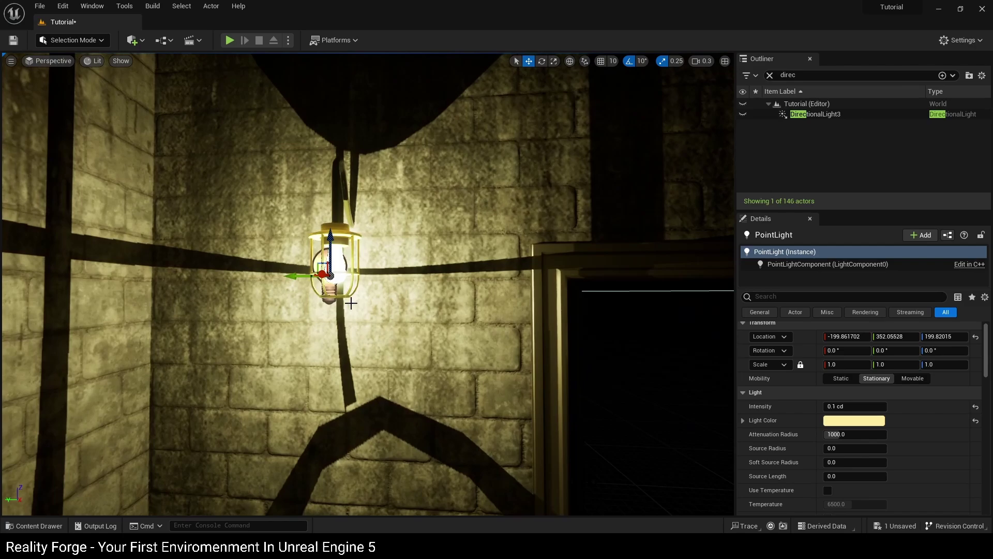
mouse_move(348, 302)
right_mouse_down()
mouse_move(357, 302)
mouse_move(349, 301)
right_mouse_up()
key("w")
left_click_drag(363, 281, 404, 252)
Step: Soften the lamp's shadows by raising the Point Light's source radius to about 10.5
key("d")
right_click_drag(404, 252, 431, 336)
right_click_drag(356, 250, 581, 405)
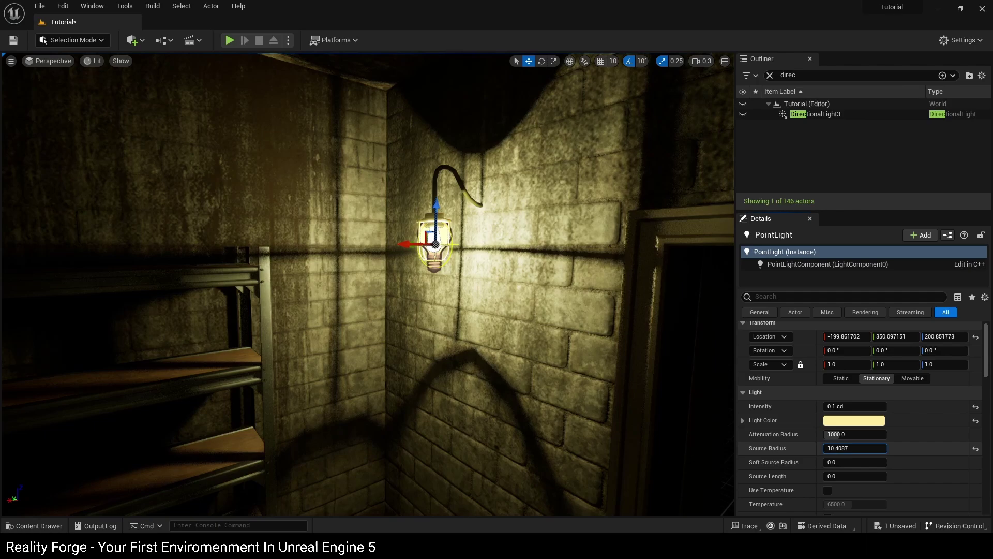
mouse_move(855, 449)
left_mouse_down()
mouse_move(879, 448)
mouse_move(857, 449)
left_mouse_up()
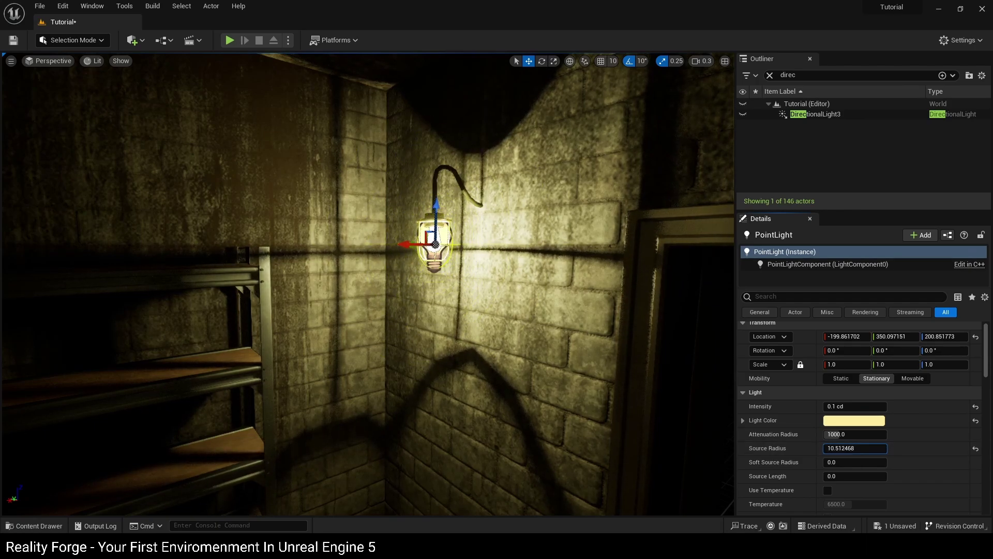
Step: Raise the Point Light's source radius to about 12.6 and limit its attenuation radius to about 266
key("s")
right_click_drag(433, 377, 419, 332)
key("g")
key("s")
right_click_drag(487, 393, 487, 392)
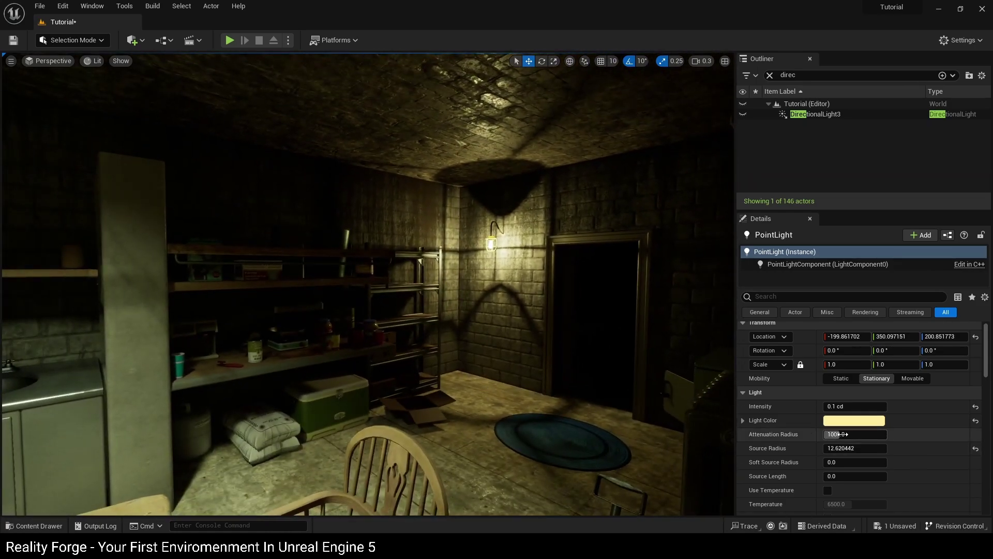
mouse_move(838, 435)
left_mouse_down()
mouse_move(813, 434)
mouse_move(825, 434)
left_mouse_up()
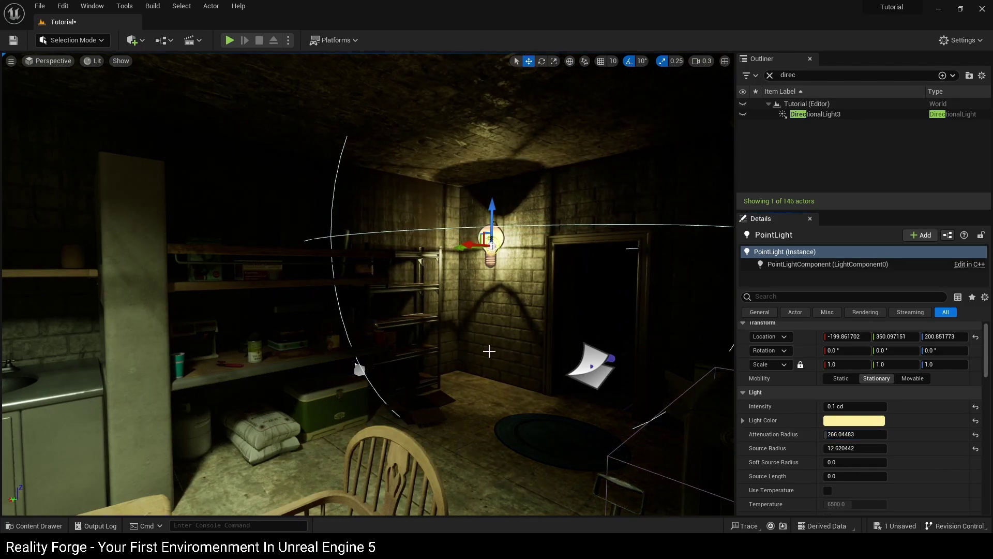
left_click(353, 253)
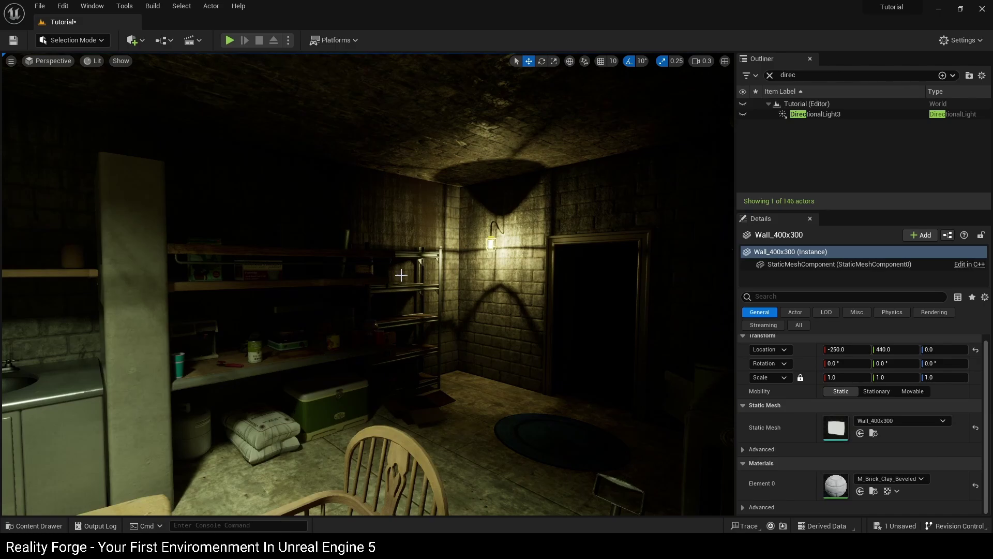
Step: Add a Rect Light near the television above the workbench in the dark sleeping area
key("s")
right_click_drag(459, 266, 730, 260)
key("w")
key("s")
key("w")
right_click_drag(401, 281, 409, 259)
key("w")
key("w")
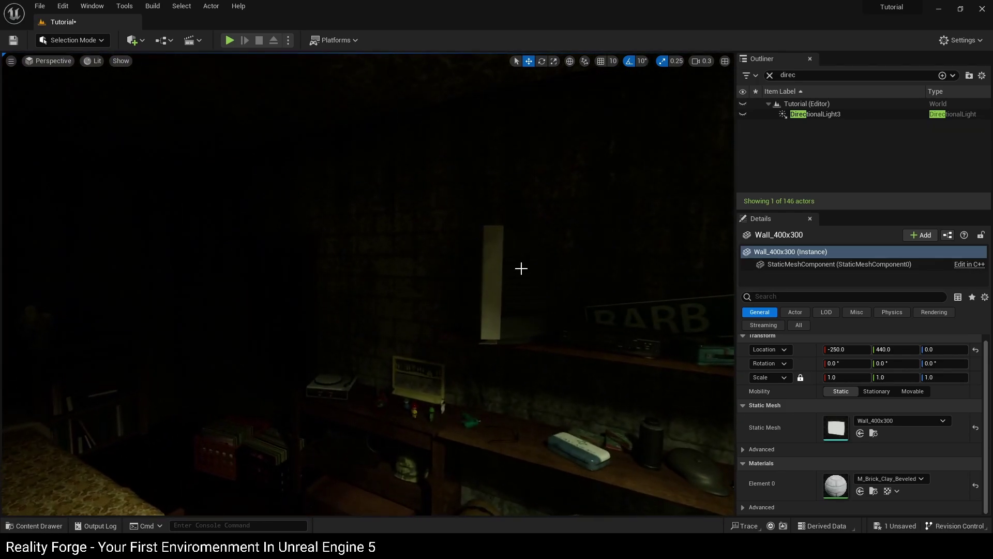
left_click_drag(521, 268, 454, 295)
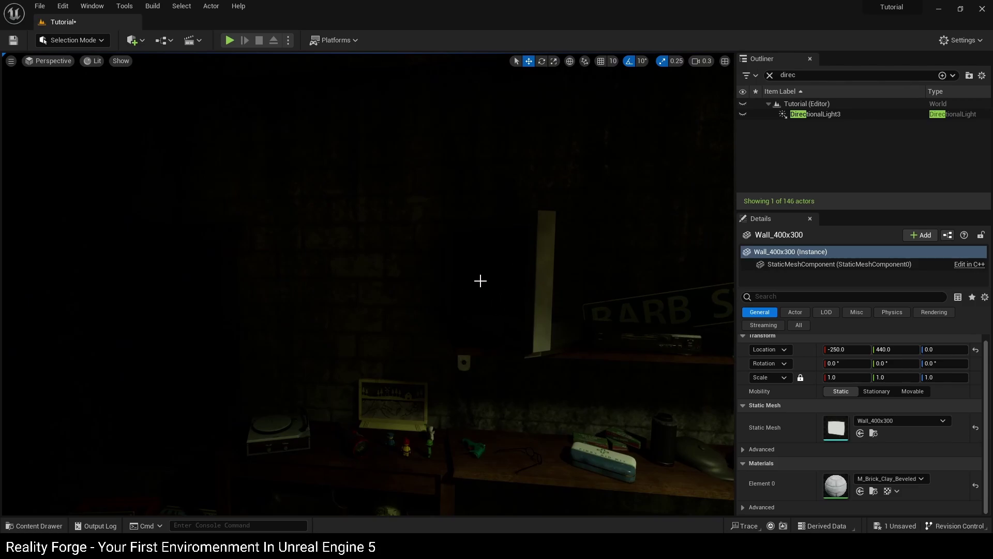
mouse_move(481, 281)
right_mouse_down()
mouse_move(449, 280)
mouse_move(476, 290)
right_mouse_up()
key("s")
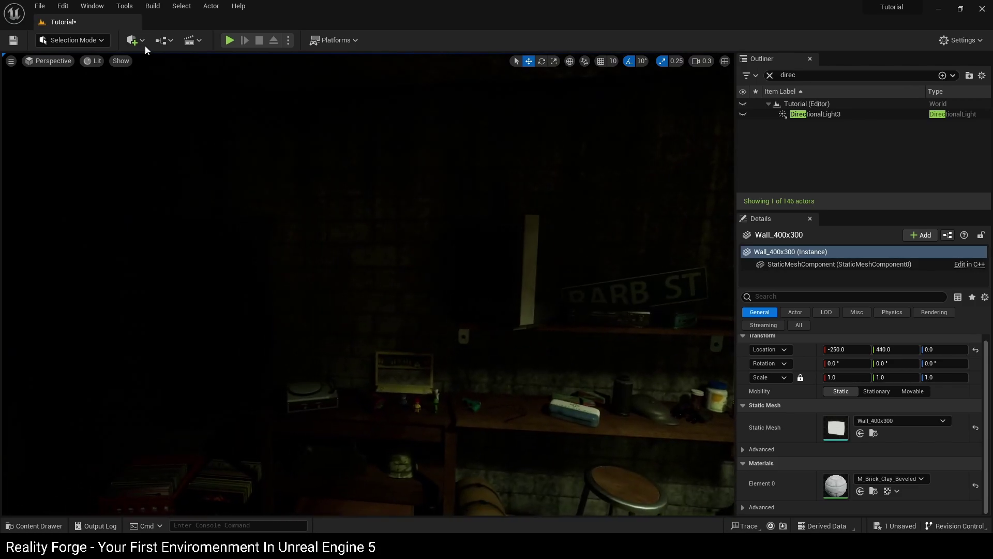
left_click(141, 41)
mouse_move(201, 138)
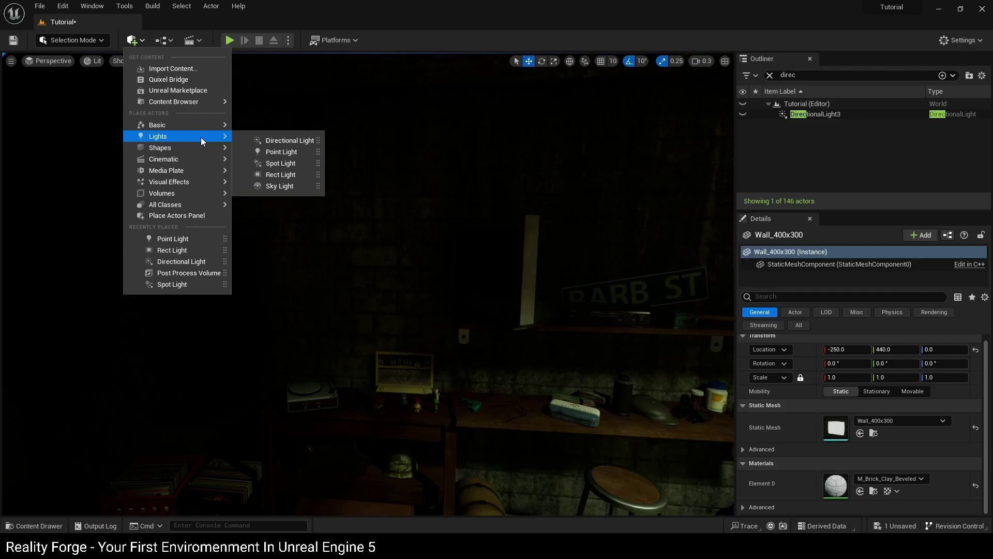
left_click(281, 174)
Step: Rotate the Rect Light to about -120° around Z and place it at the television screen, about X 492.7, Y 12.1
key("e")
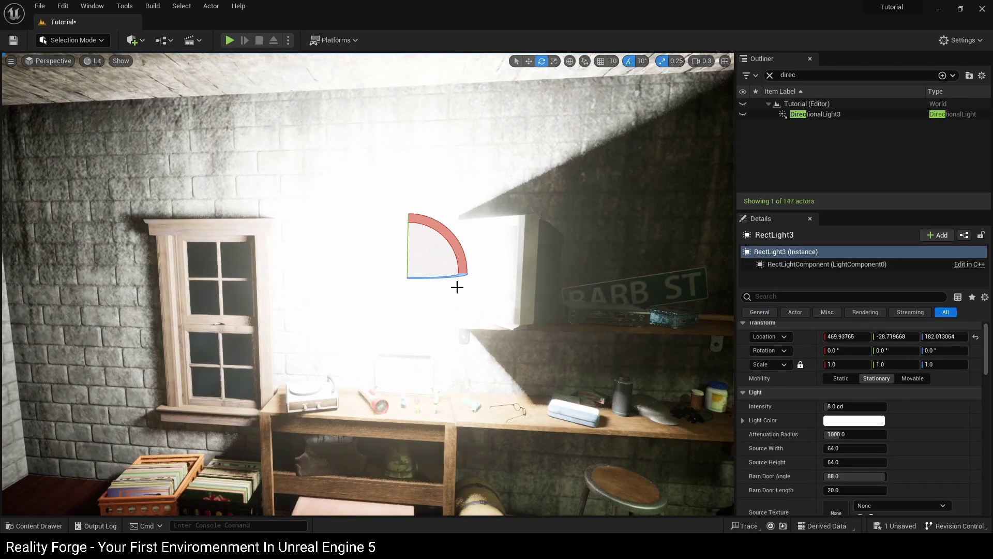
left_click_drag(433, 278, 293, 274)
right_click_drag(434, 278, 320, 259)
key("d")
key("w")
left_click_drag(412, 293, 499, 293)
key("a")
right_click_drag(500, 293, 610, 300)
right_click_drag(304, 292, 328, 312)
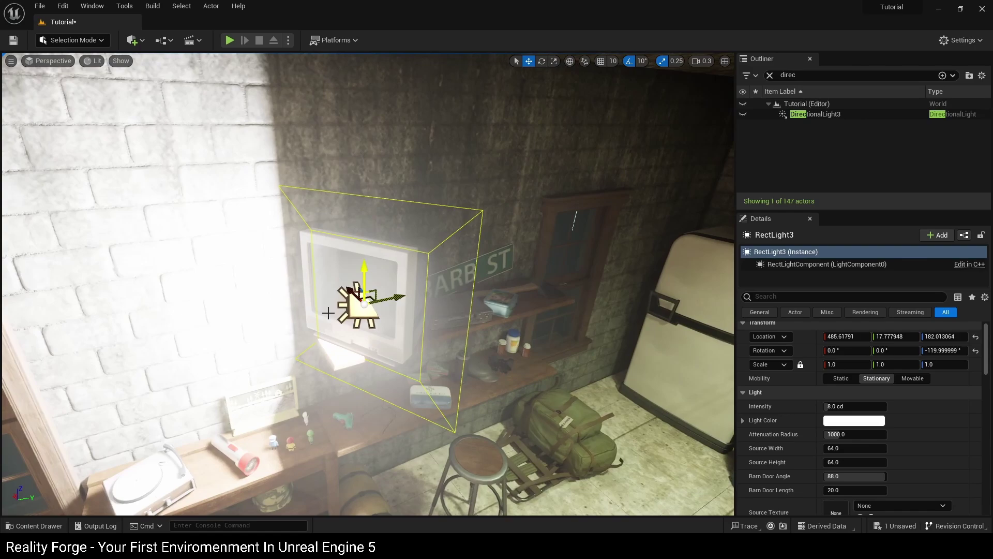
left_click_drag(400, 296, 337, 285)
right_click_drag(337, 285, 282, 243)
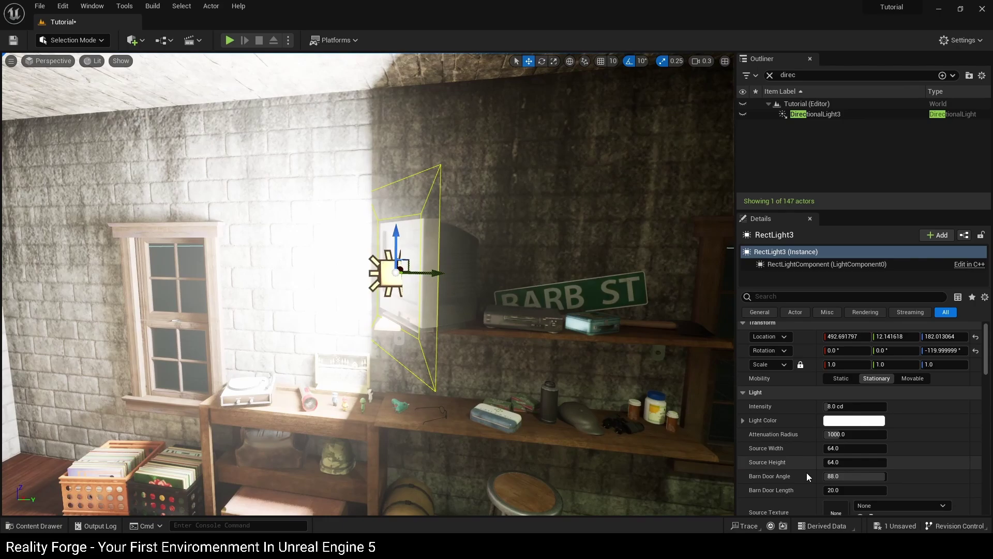
Step: Set the television Rect Light's barn door angle to 0 and its intensity to 1 cd
left_click_drag(854, 476, 807, 477)
left_click(852, 407)
type("1")
key("Return")
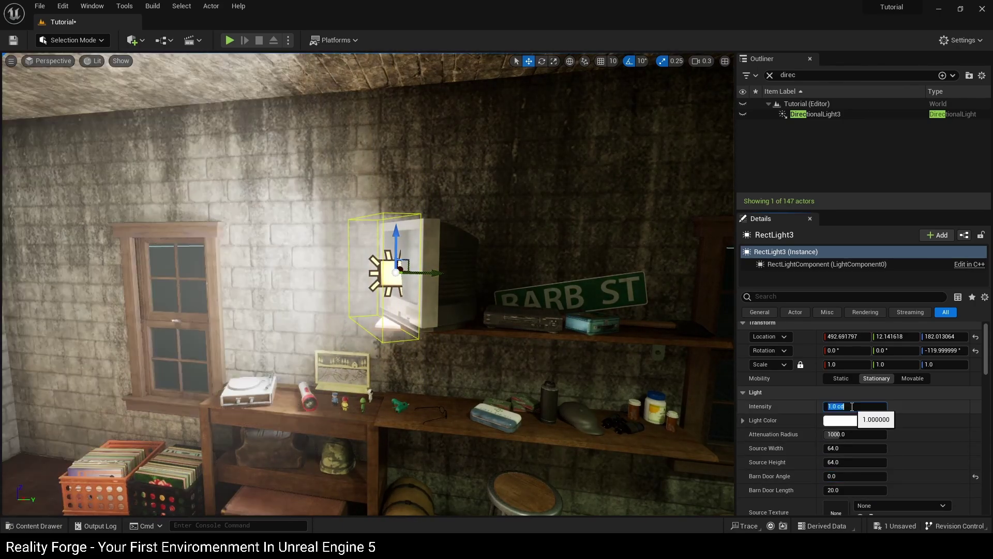
Step: Try intensities of 0.1 cd and 0.2 cd on the television Rect Light while viewing the bed area
right_click_drag(569, 321, 489, 325)
key("s")
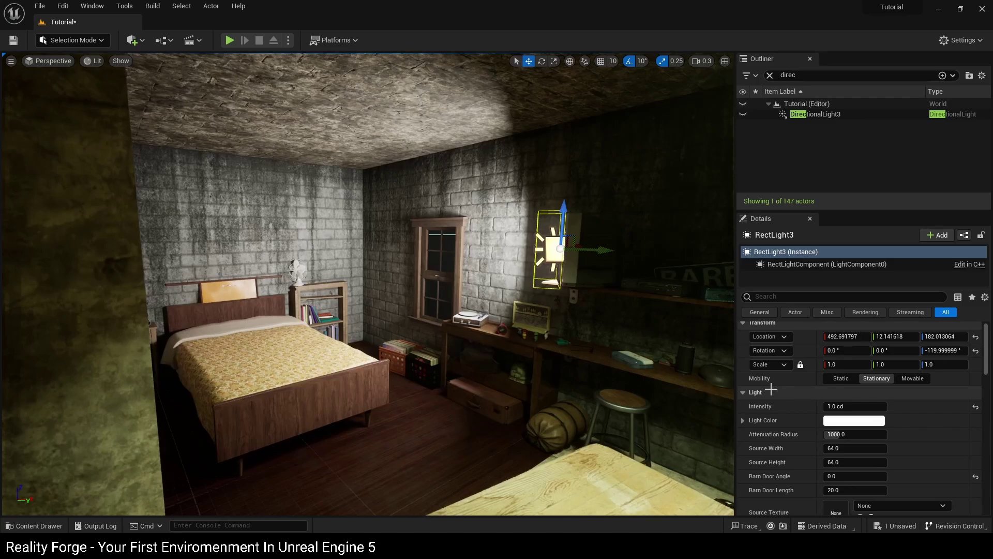
left_click(841, 408)
type("0.1")
key("Return")
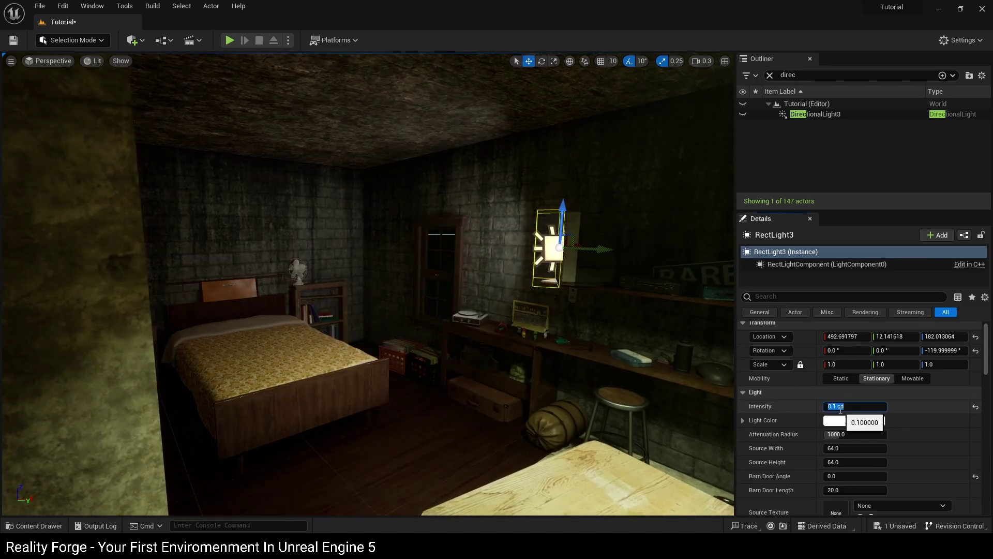
type("0.3")
key("Return")
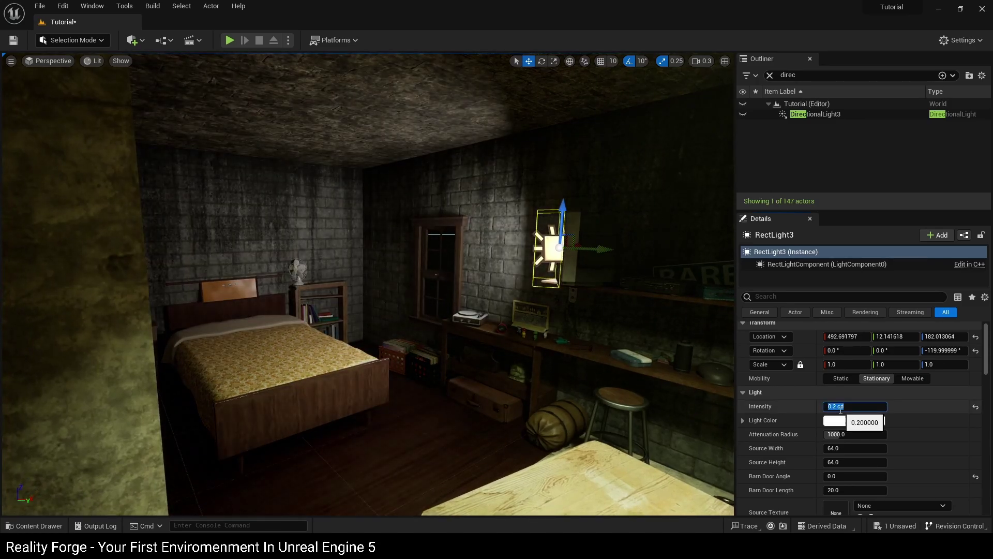
Step: Tint the television Rect Light pale cyan and set its intensity to 0.1 cd
left_click(835, 420)
left_click(650, 338)
left_click_drag(650, 337, 646, 341)
left_click(769, 517)
right_click_drag(595, 404, 629, 406)
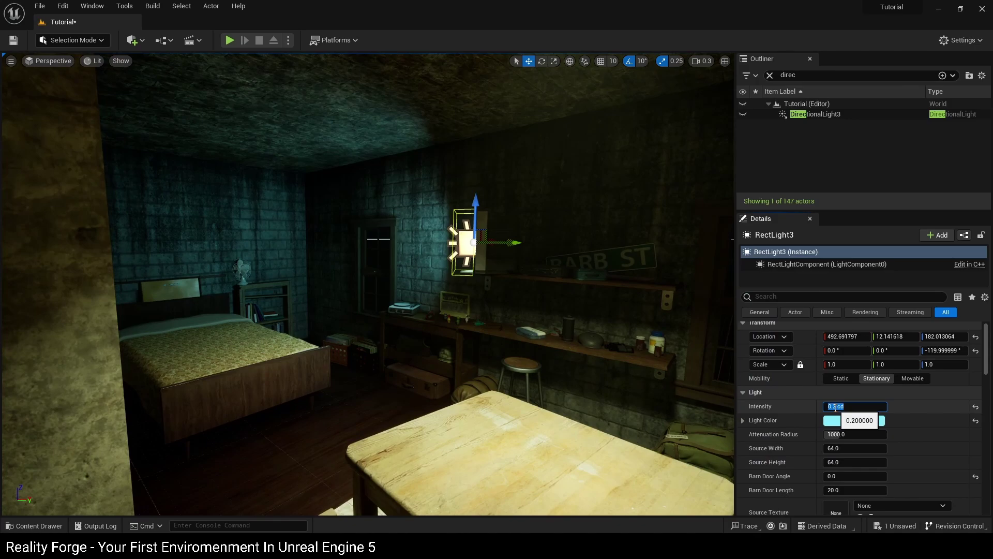
type("0.1")
key("Return")
Step: Examine the combined lighting across the bed area, kitchen, bathroom doorway and storage corner with the television light deselected
left_click(523, 340)
right_click_drag(523, 339, 381, 259)
right_click_drag(448, 287, 629, 327)
right_click_drag(368, 284, 560, 312)
right_click_drag(402, 239, 460, 238)
right_click_drag(417, 322, 561, 251)
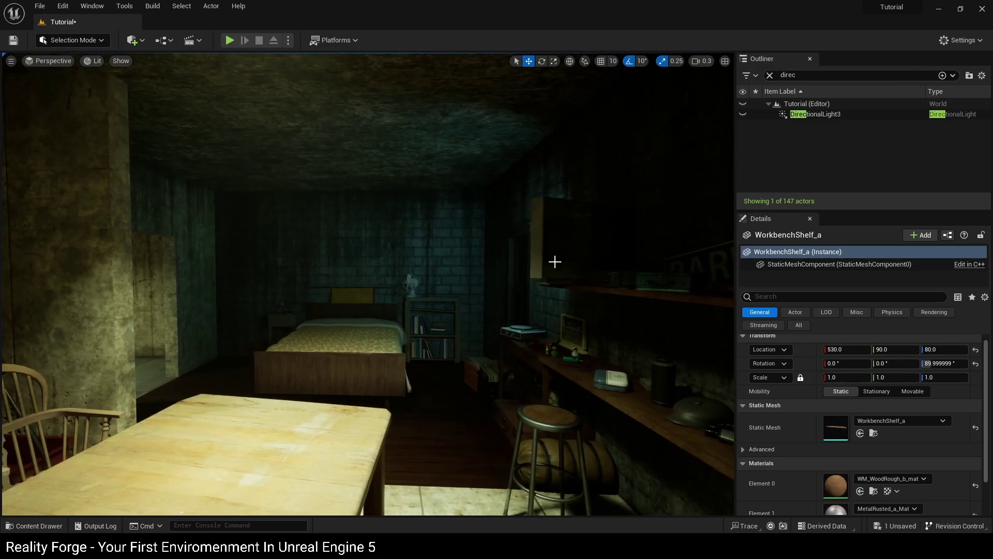
right_click_drag(544, 243, 332, 197)
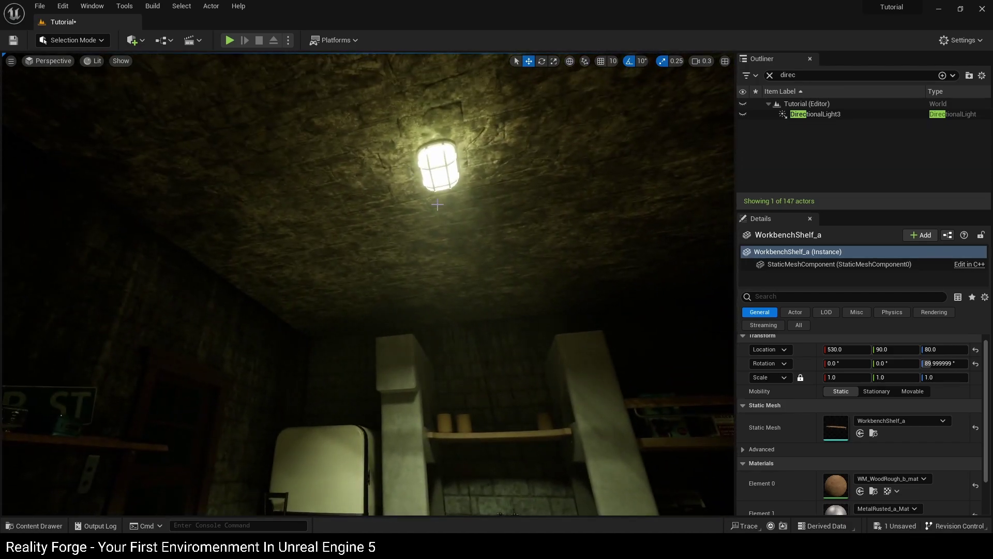
mouse_move(438, 205)
right_mouse_down()
mouse_move(580, 270)
mouse_move(427, 216)
mouse_move(450, 215)
right_mouse_up()
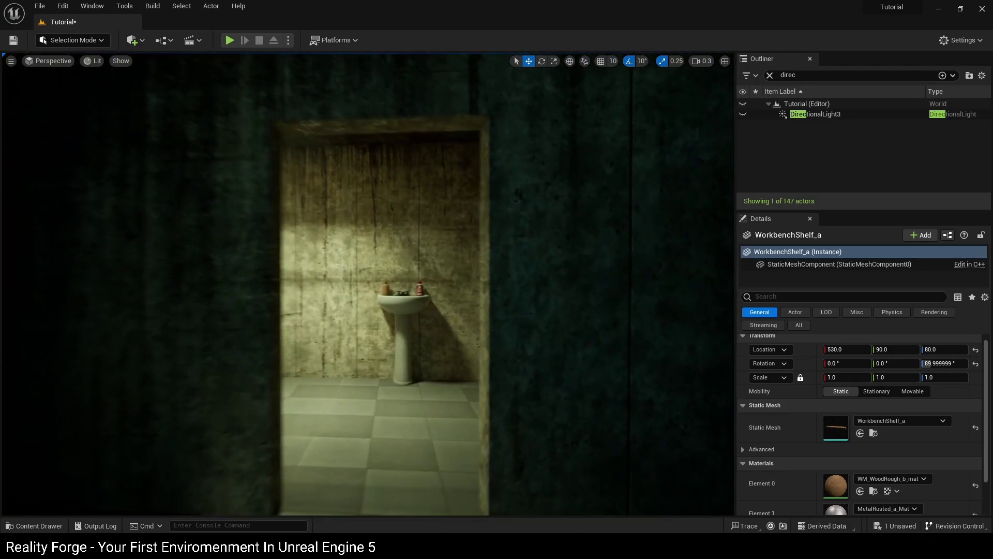
mouse_move(341, 311)
right_mouse_down()
mouse_move(310, 290)
mouse_move(241, 296)
mouse_move(341, 300)
right_mouse_up()
right_click_drag(240, 321, 433, 393)
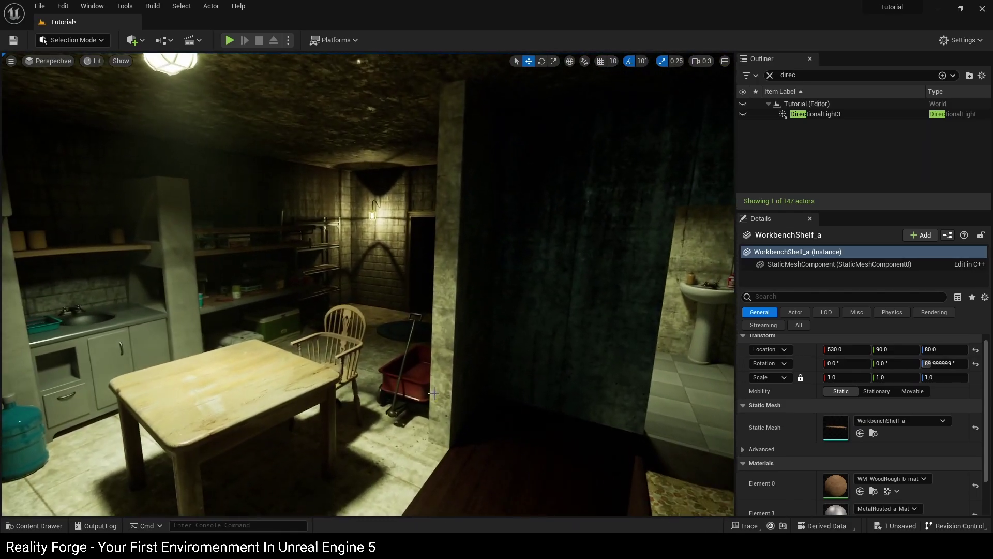
right_click_drag(355, 276, 409, 273)
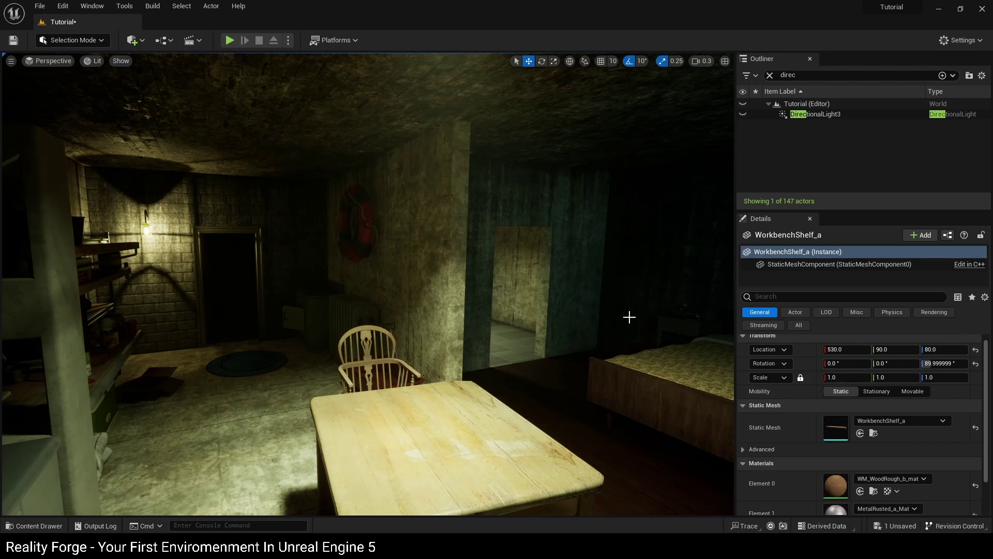
mouse_move(549, 325)
right_mouse_down()
mouse_move(564, 314)
mouse_move(550, 325)
right_mouse_up()
key("w")
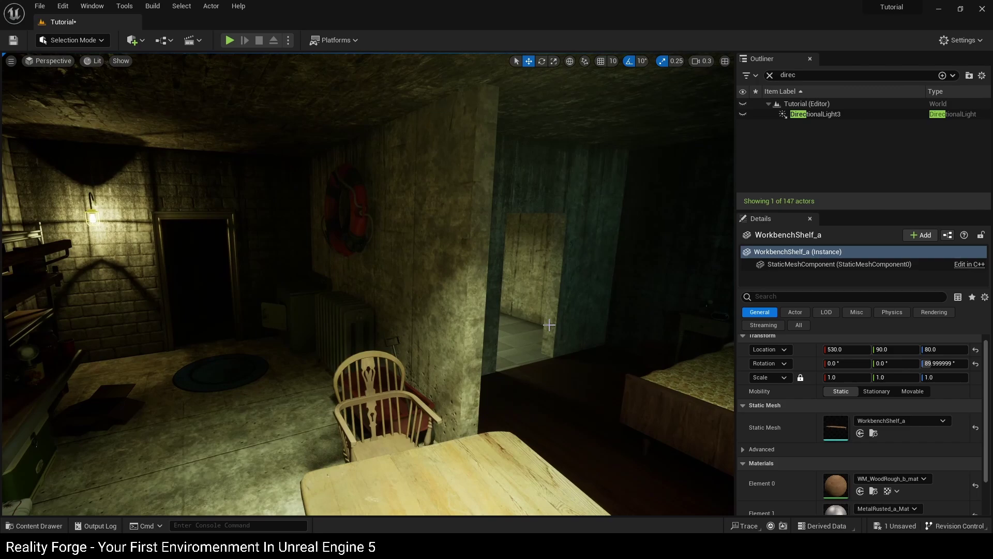